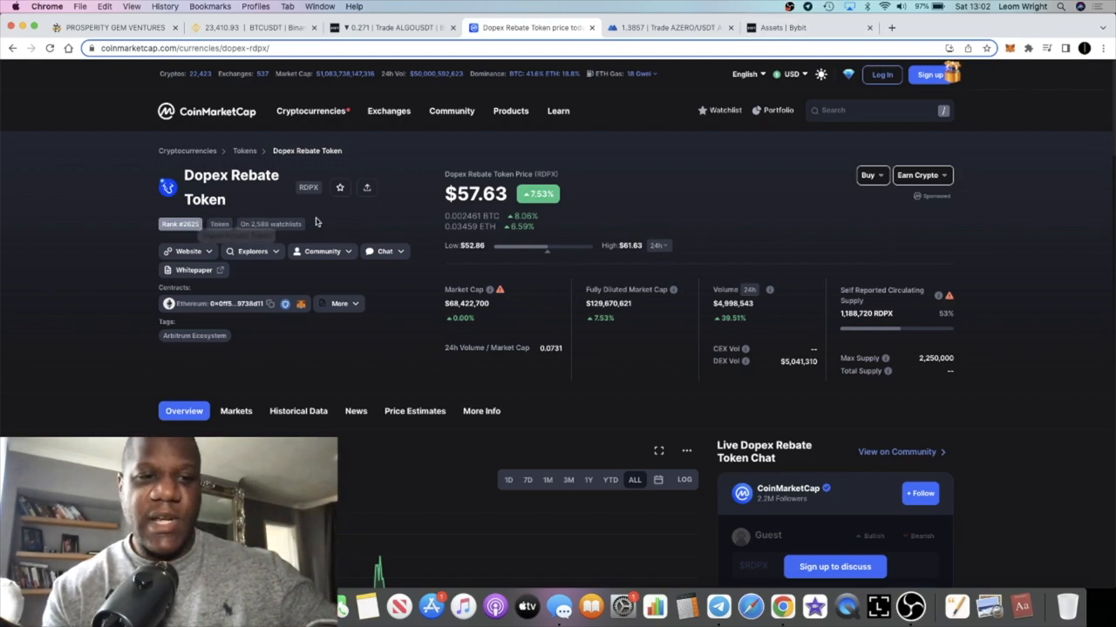
{"action": "scroll", "coordinate": [316, 219], "scroll_direction": "down", "scroll_amount": 2}
{"action": "scroll", "coordinate": [316, 220], "scroll_direction": "down", "scroll_amount": 3}
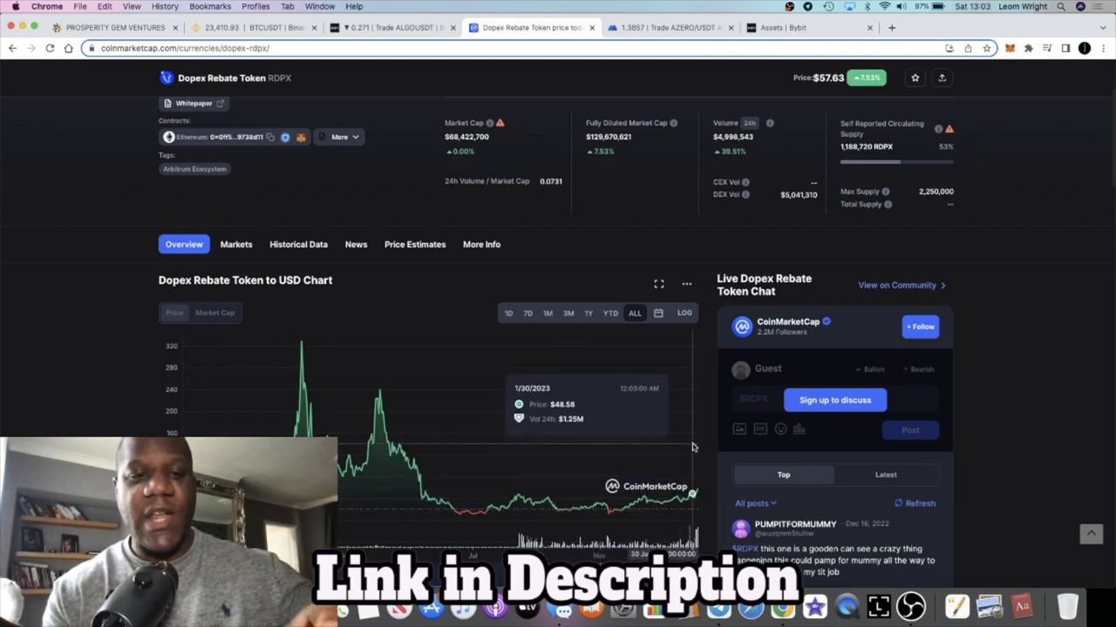
{"action": "scroll", "coordinate": [514, 305], "scroll_direction": "up", "scroll_amount": 4}
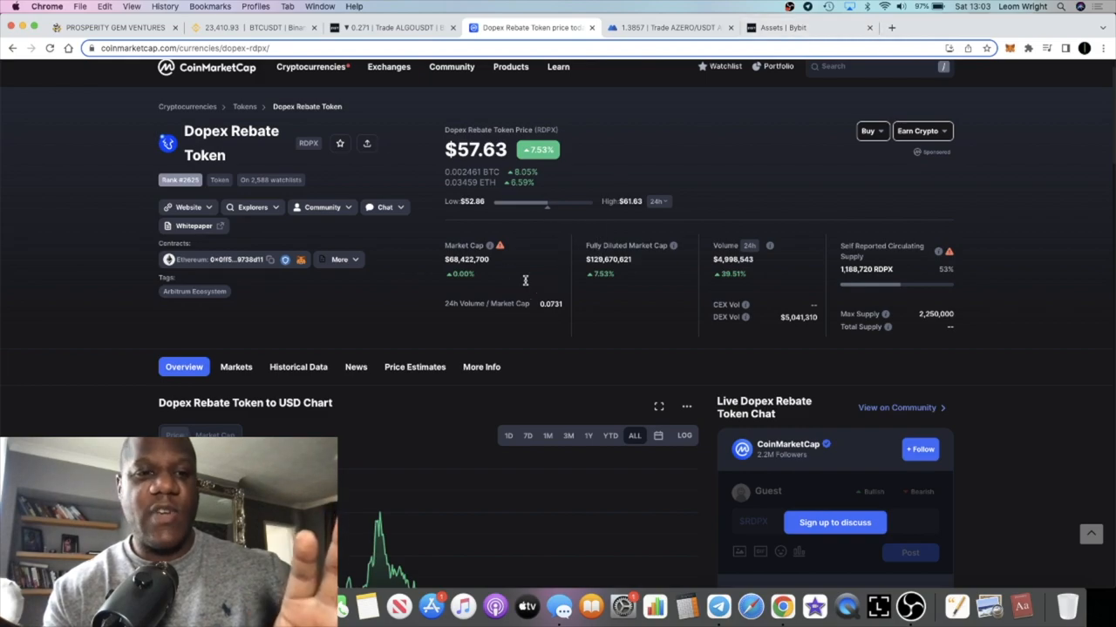
- Switch to the Bybit assets overview after reviewing the Dopex Rebate Token page
{"action": "left_click", "coordinate": [784, 27]}
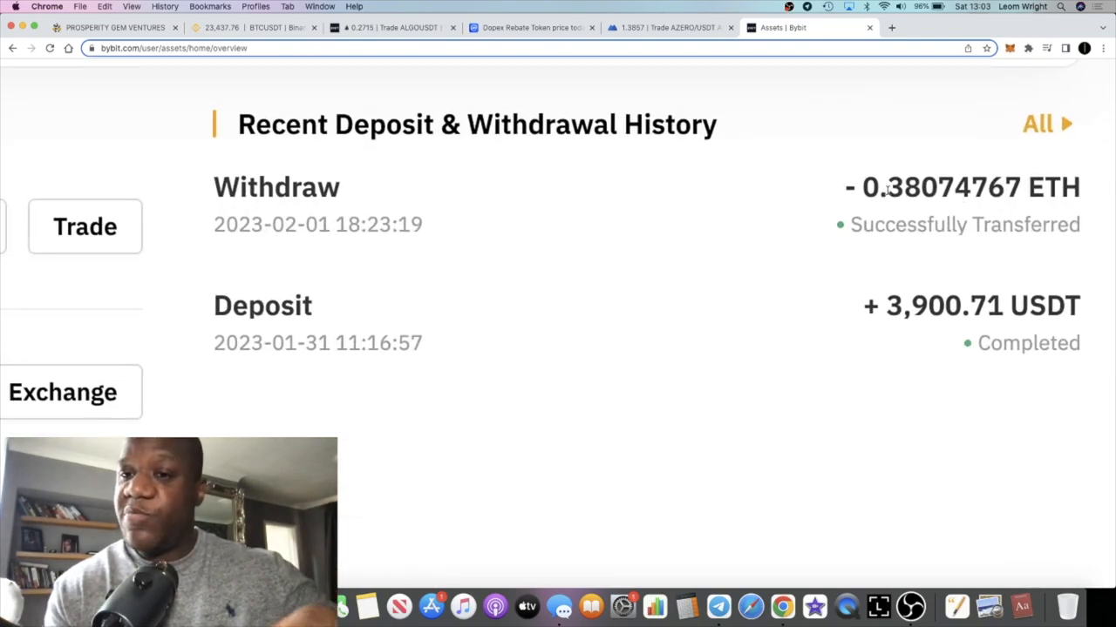
- Inspect the recent deposit and withdrawal history, then reset the page to normal size
{"action": "left_click_drag", "start_coordinate": [884, 188], "coordinate": [937, 188]}
{"action": "left_click", "coordinate": [920, 186]}
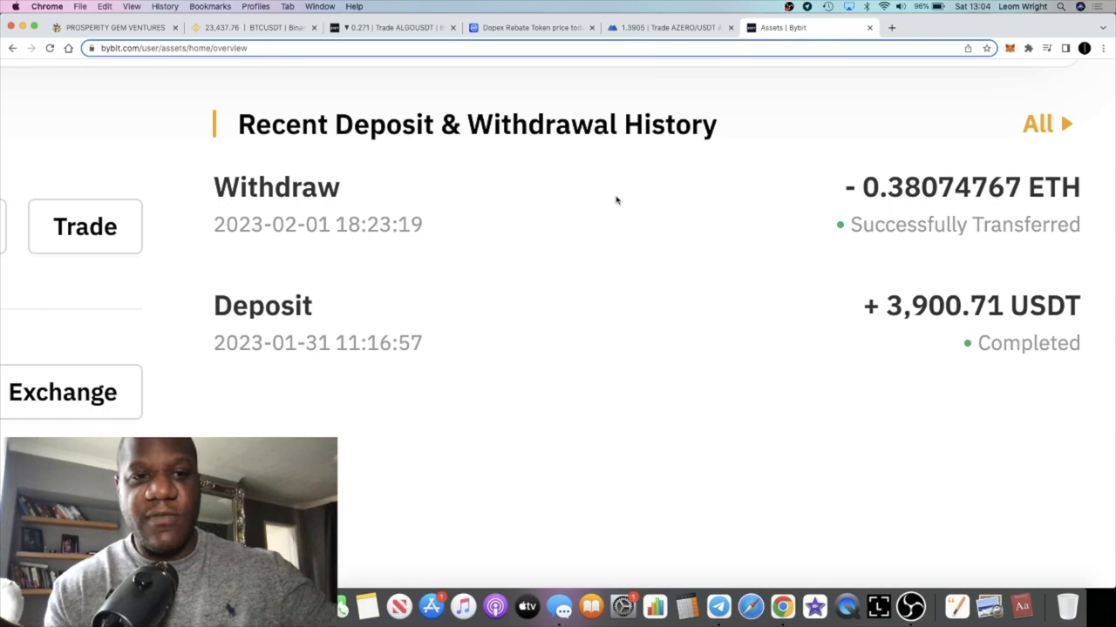
{"action": "key", "text": "super+0"}
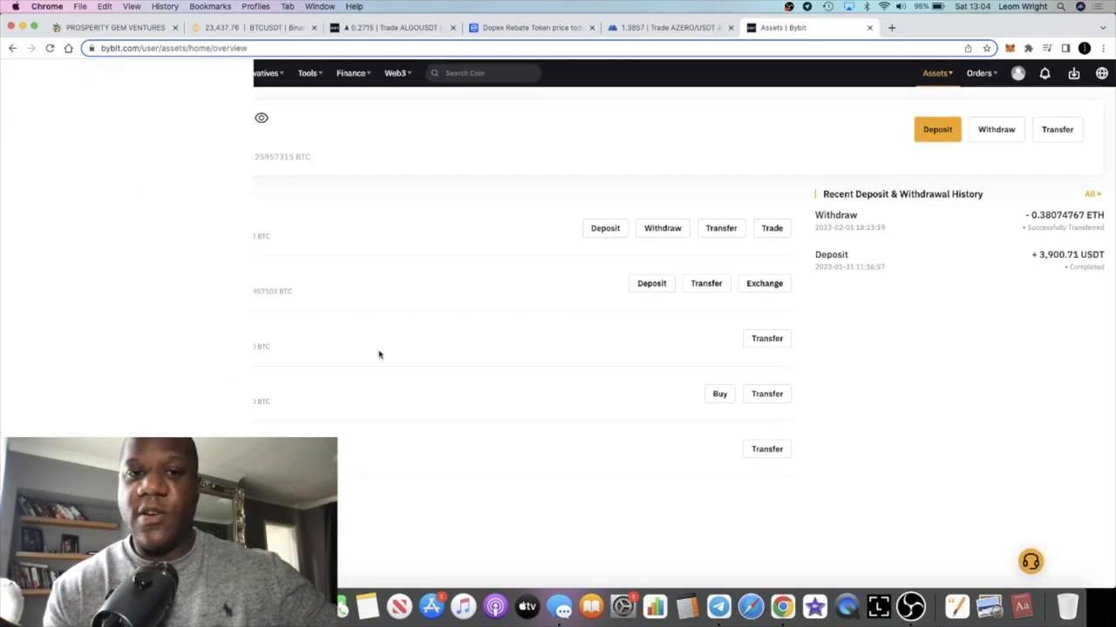
- On the ALGOUSDT chart, select the descending trend line and recolour it green
{"action": "left_click", "coordinate": [392, 27]}
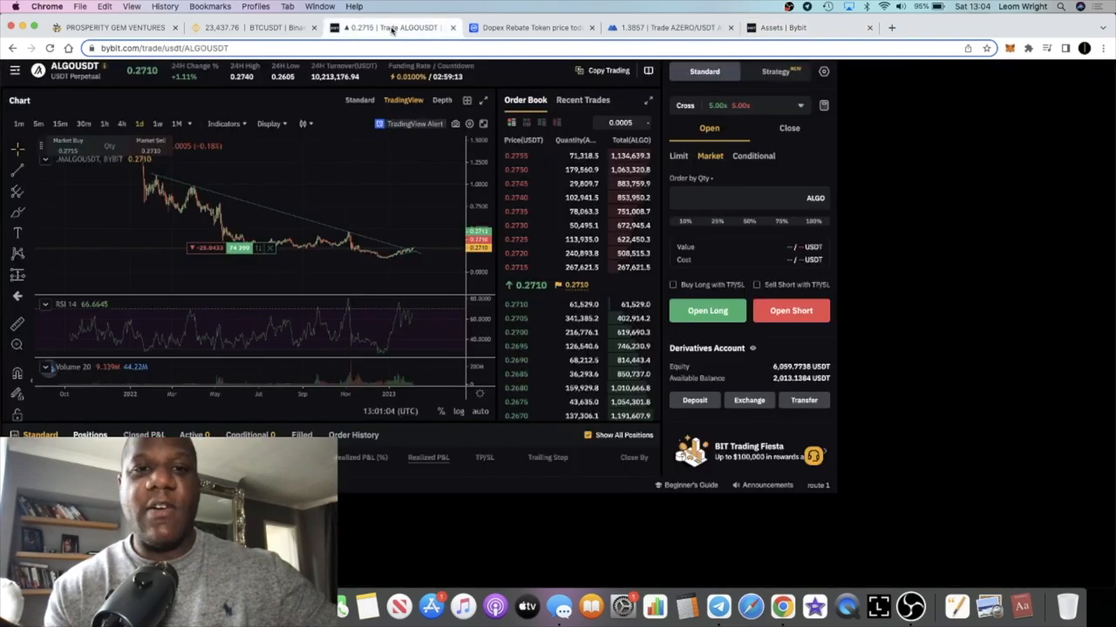
{"action": "scroll", "coordinate": [562, 297], "scroll_direction": "up", "scroll_amount": 3}
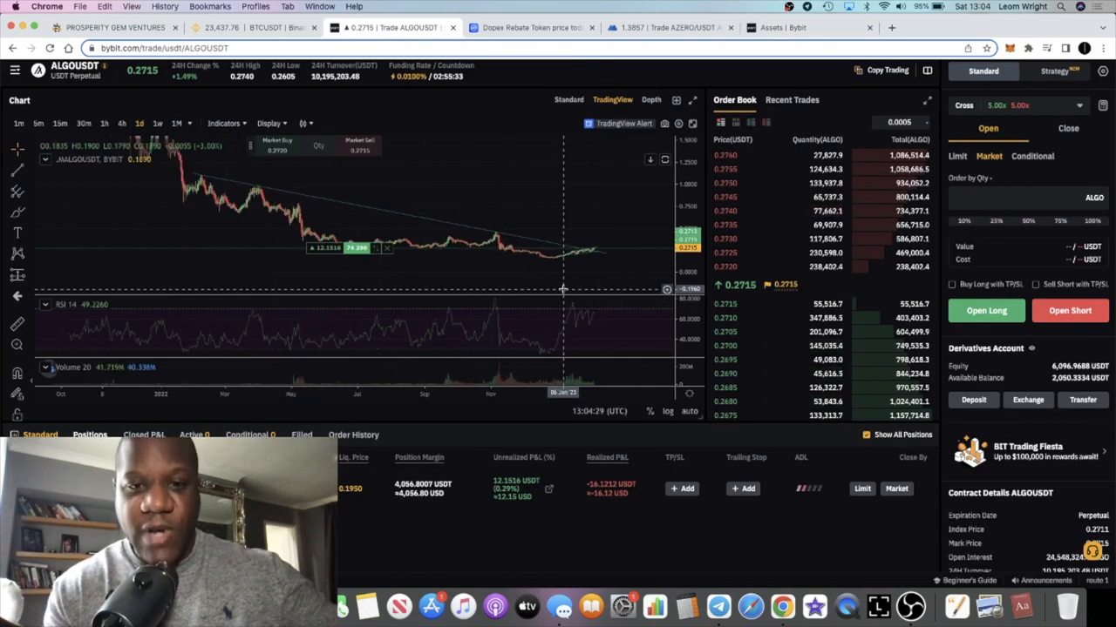
{"action": "scroll", "coordinate": [562, 297], "scroll_direction": "up", "scroll_amount": 3}
{"action": "scroll", "coordinate": [562, 300], "scroll_direction": "up", "scroll_amount": 2}
{"action": "scroll", "coordinate": [562, 302], "scroll_direction": "down", "scroll_amount": 3}
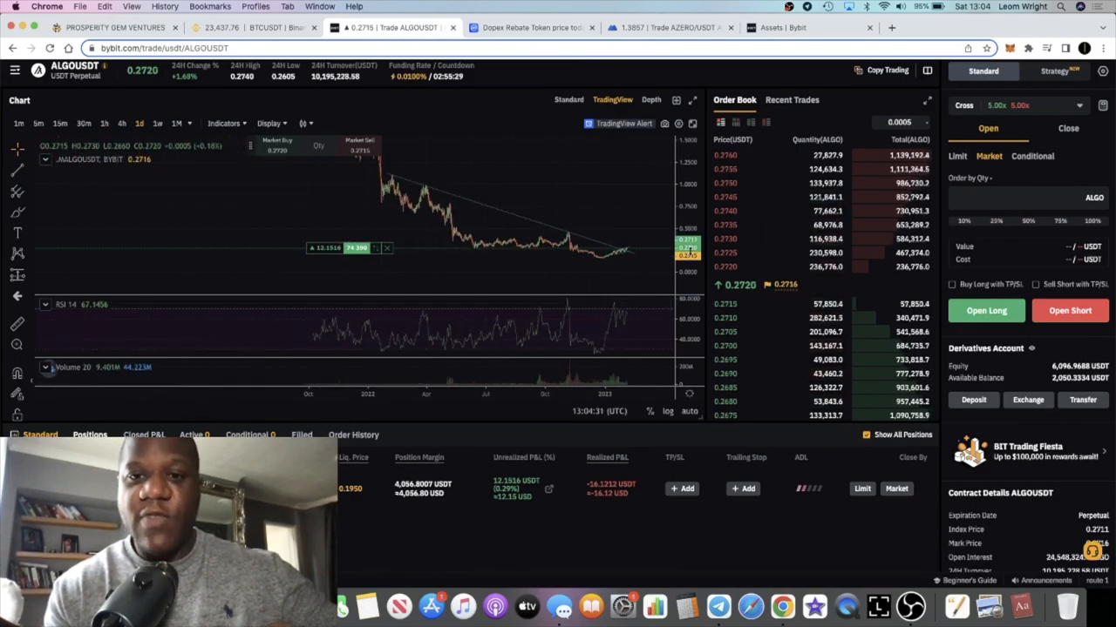
{"action": "scroll", "coordinate": [593, 227], "scroll_direction": "up", "scroll_amount": 2}
{"action": "scroll", "coordinate": [593, 226], "scroll_direction": "up", "scroll_amount": 2}
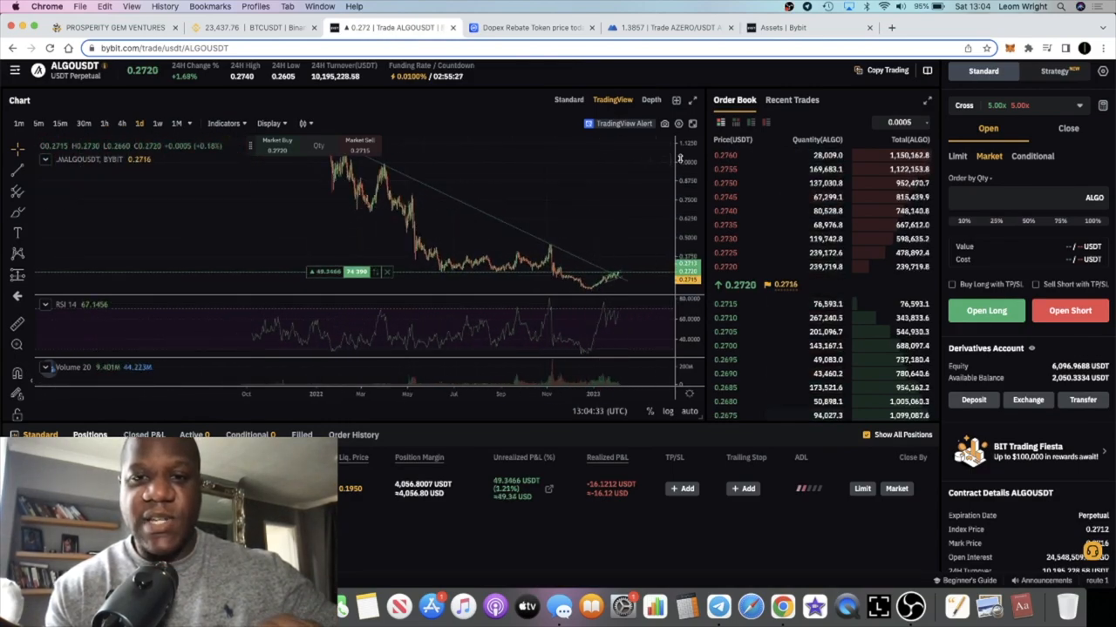
{"action": "left_click_drag", "start_coordinate": [680, 159], "coordinate": [680, 218]}
{"action": "scroll", "coordinate": [579, 287], "scroll_direction": "down", "scroll_amount": 2}
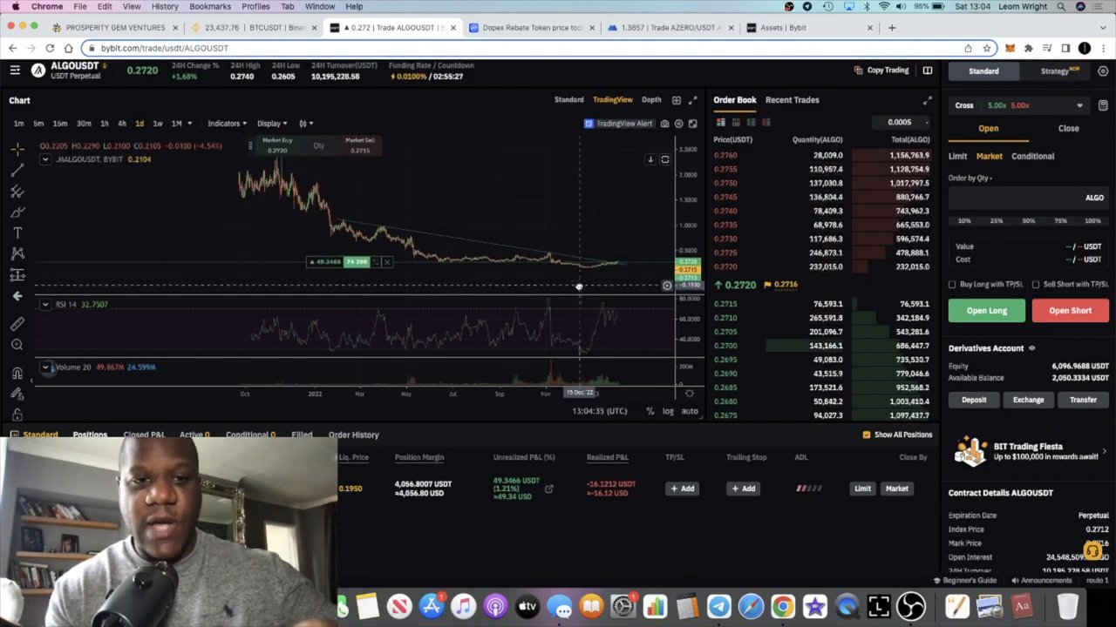
{"action": "left_click", "coordinate": [521, 262]}
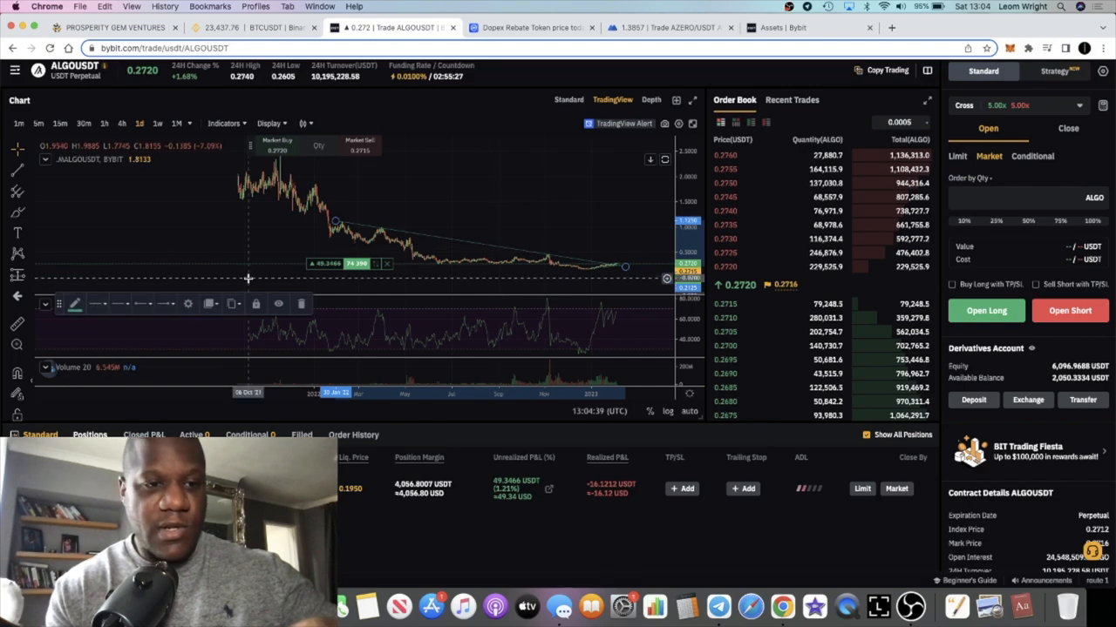
{"action": "left_click", "coordinate": [74, 304]}
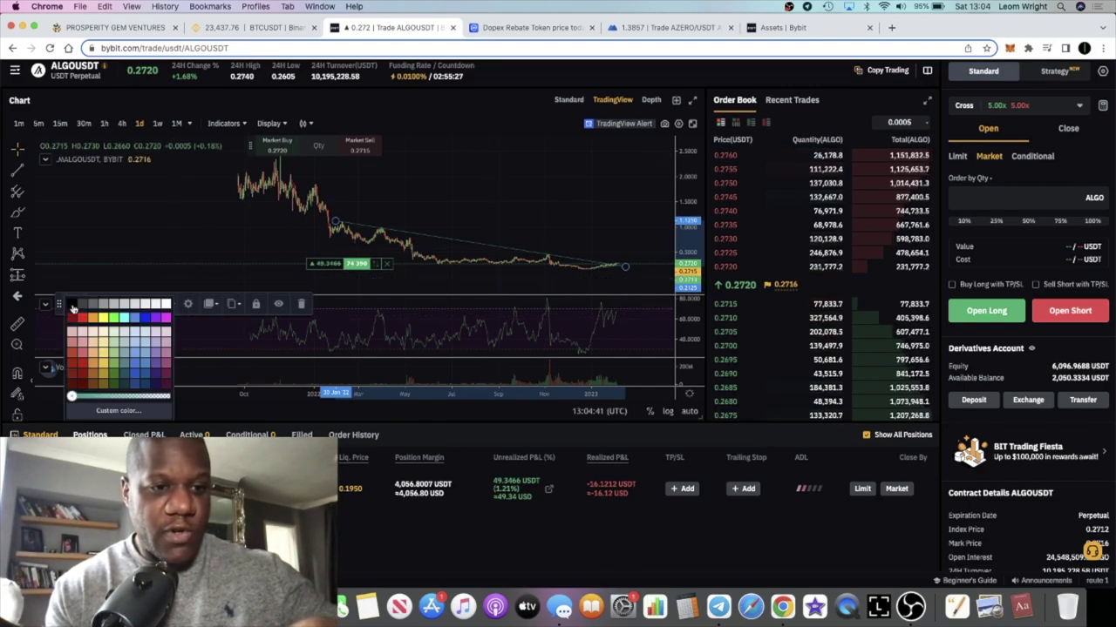
{"action": "left_click", "coordinate": [113, 318]}
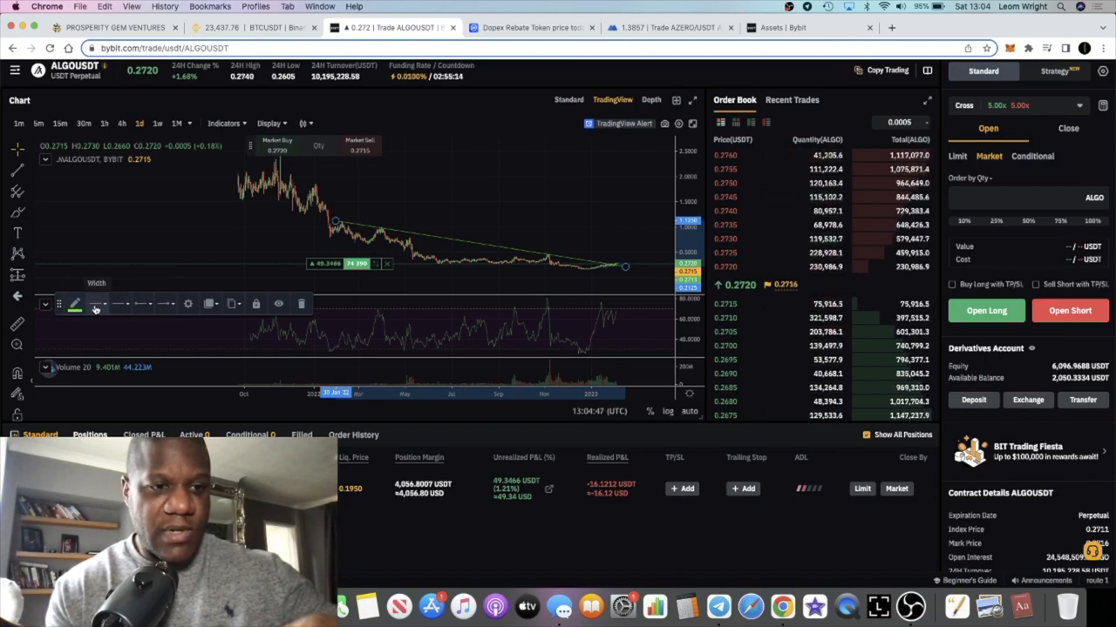
- Thicken the trend line, rescale the chart to recent months, then check BTC on Binance
{"action": "left_click", "coordinate": [96, 304]}
{"action": "left_click", "coordinate": [165, 327]}
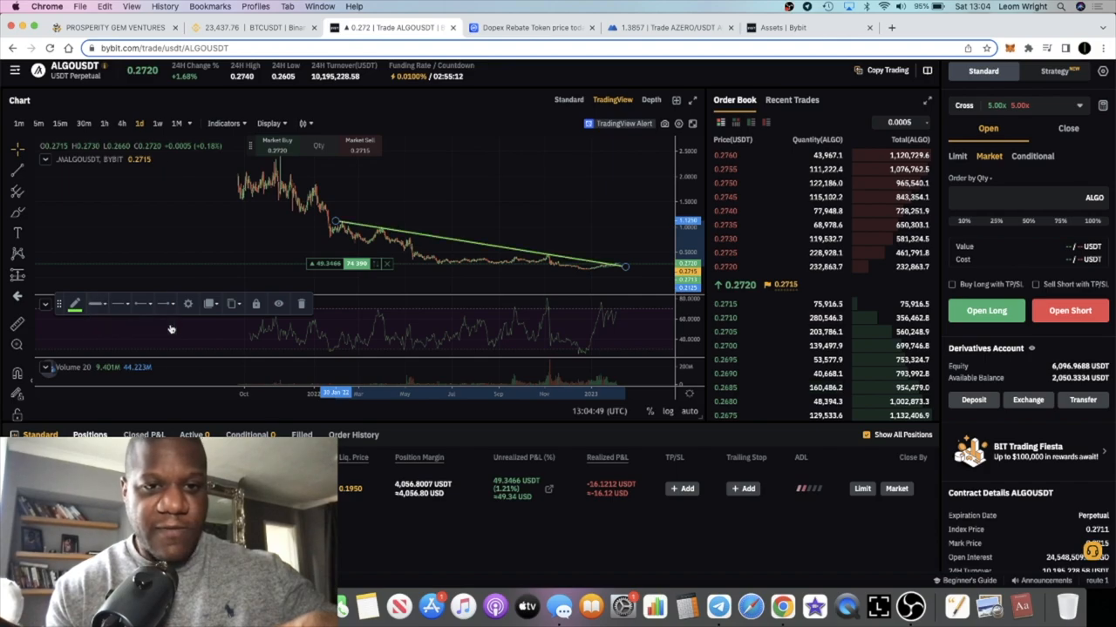
{"action": "left_click", "coordinate": [488, 201]}
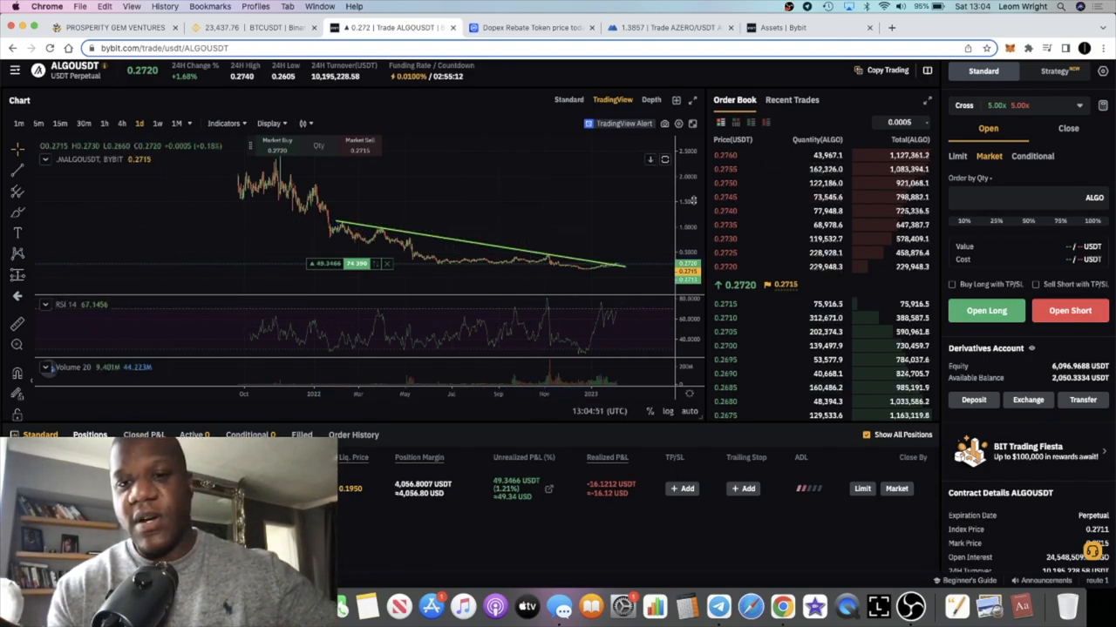
{"action": "left_click_drag", "start_coordinate": [693, 201], "coordinate": [693, 175]}
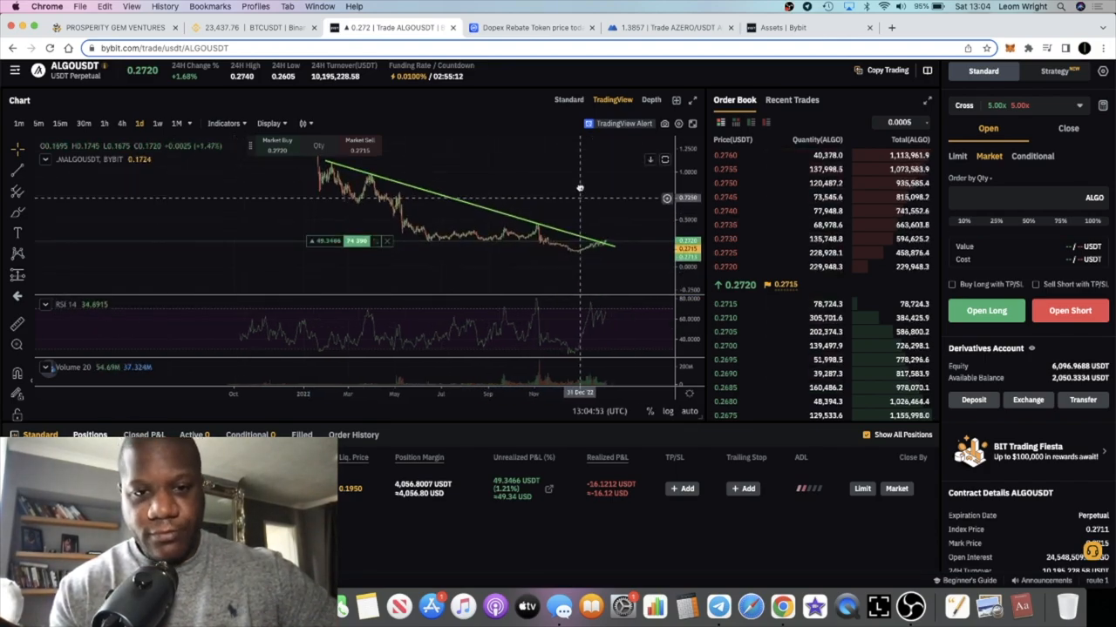
{"action": "scroll", "coordinate": [580, 188], "scroll_direction": "down", "scroll_amount": 3}
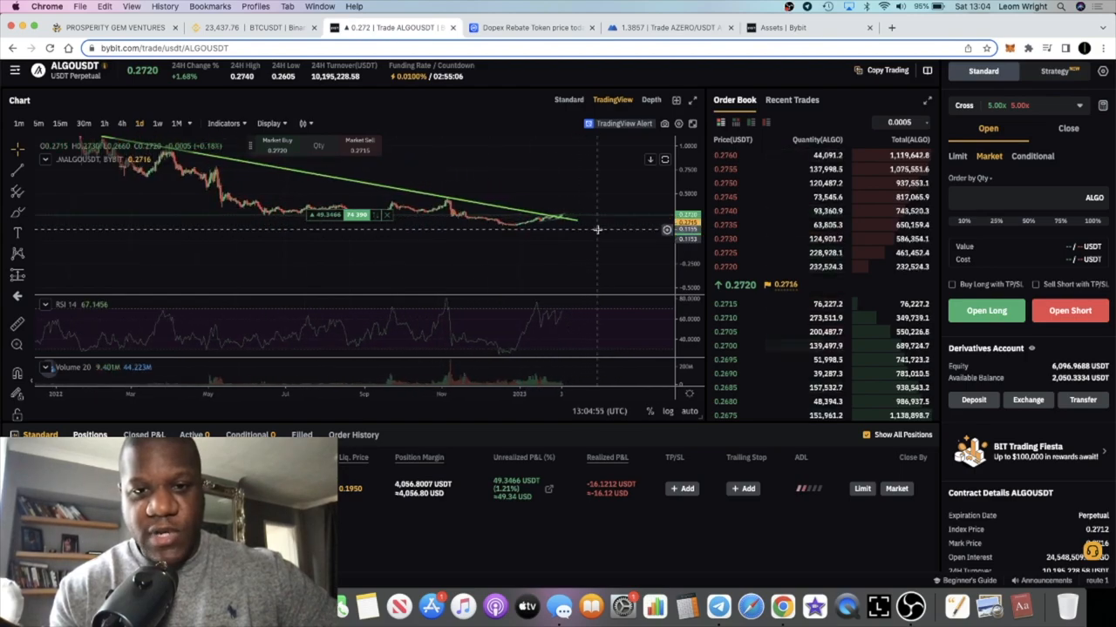
{"action": "scroll", "coordinate": [598, 230], "scroll_direction": "up", "scroll_amount": 3}
{"action": "left_click_drag", "start_coordinate": [689, 227], "coordinate": [689, 197]}
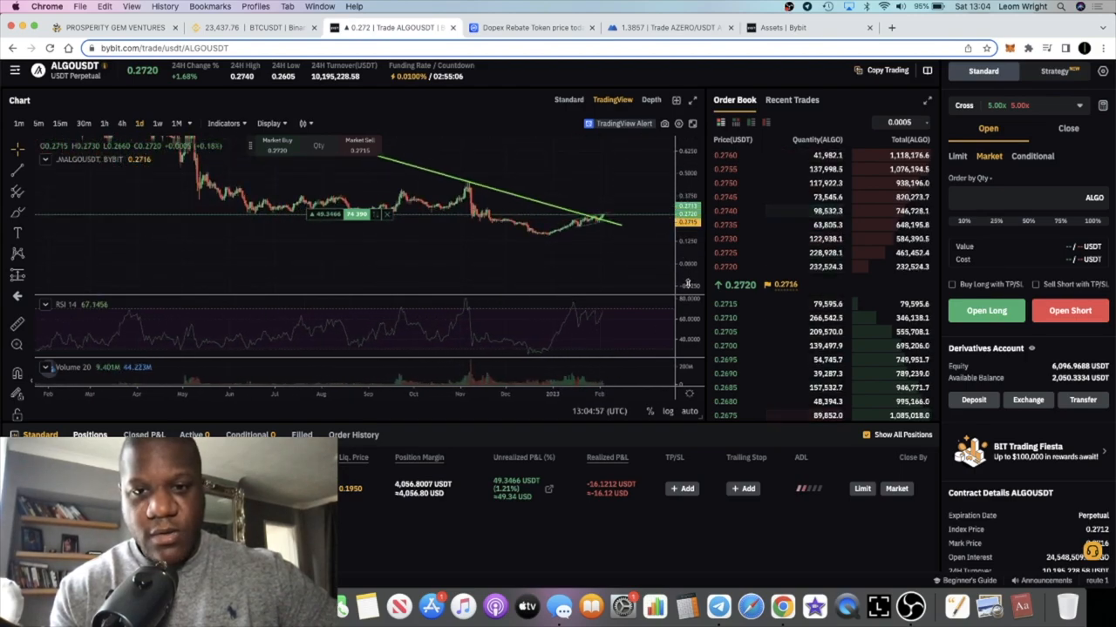
{"action": "scroll", "coordinate": [610, 235], "scroll_direction": "up", "scroll_amount": 5}
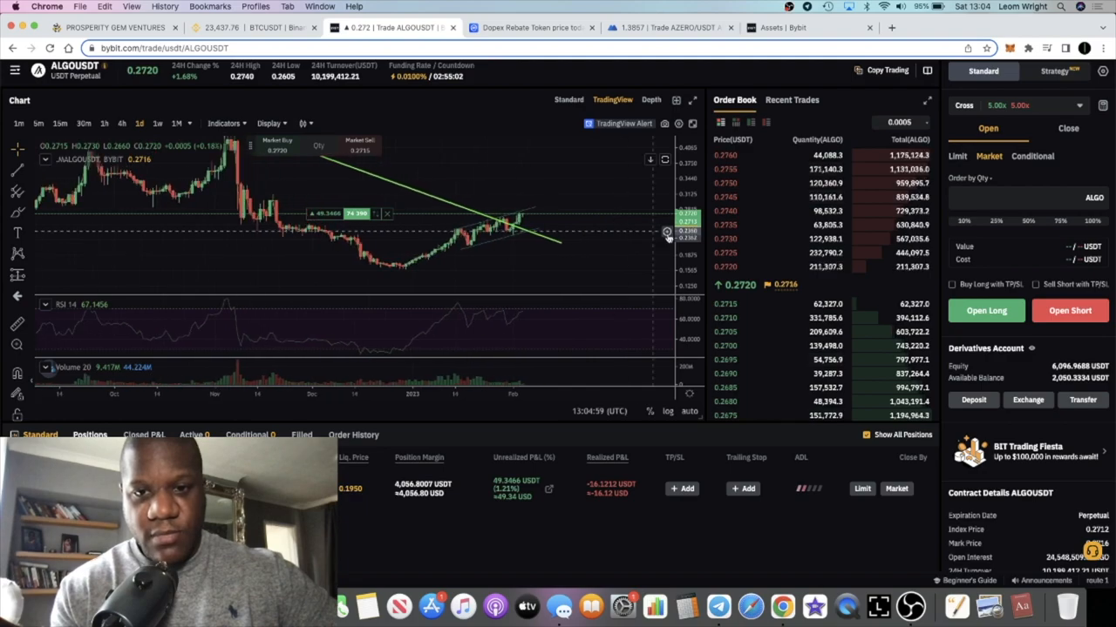
{"action": "scroll", "coordinate": [566, 235], "scroll_direction": "up", "scroll_amount": 4}
{"action": "scroll", "coordinate": [541, 235], "scroll_direction": "up", "scroll_amount": 3}
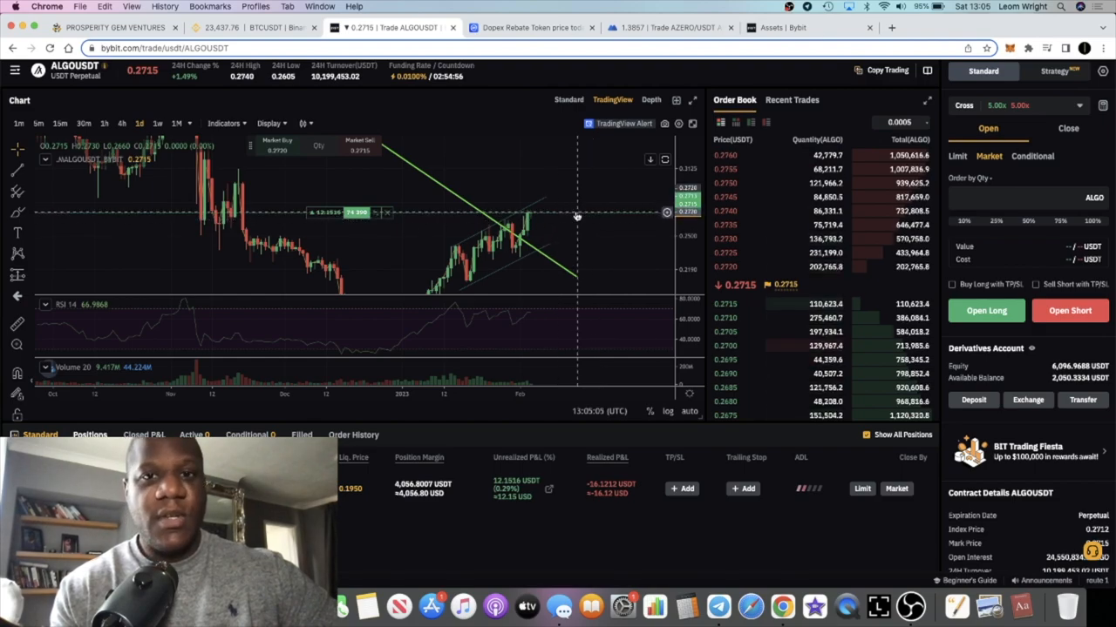
{"action": "scroll", "coordinate": [576, 216], "scroll_direction": "up", "scroll_amount": 1}
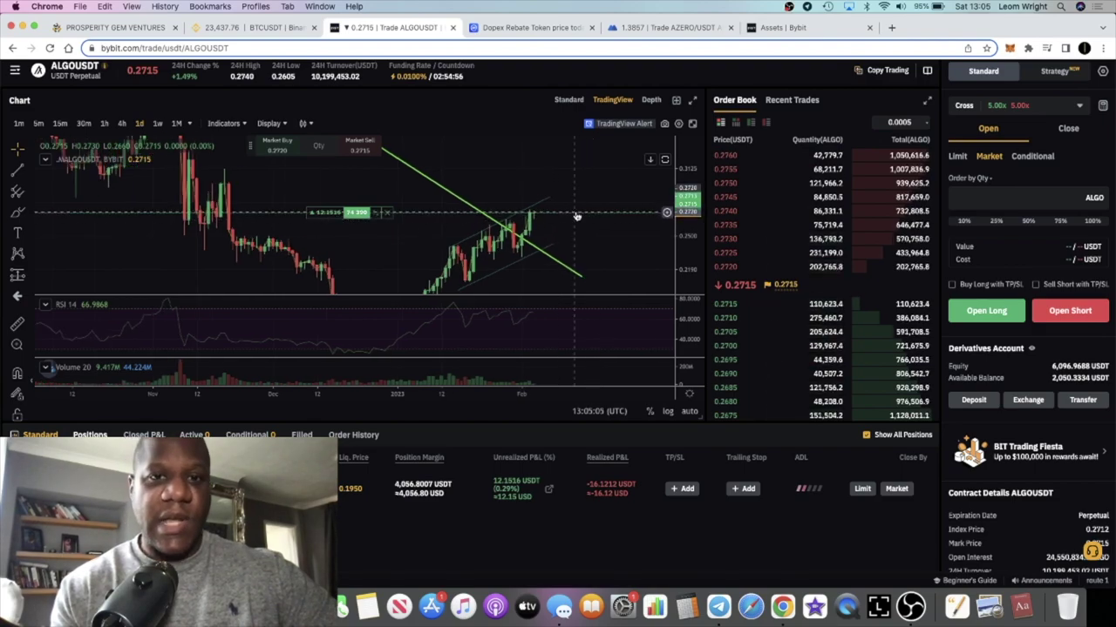
{"action": "left_click", "coordinate": [276, 27]}
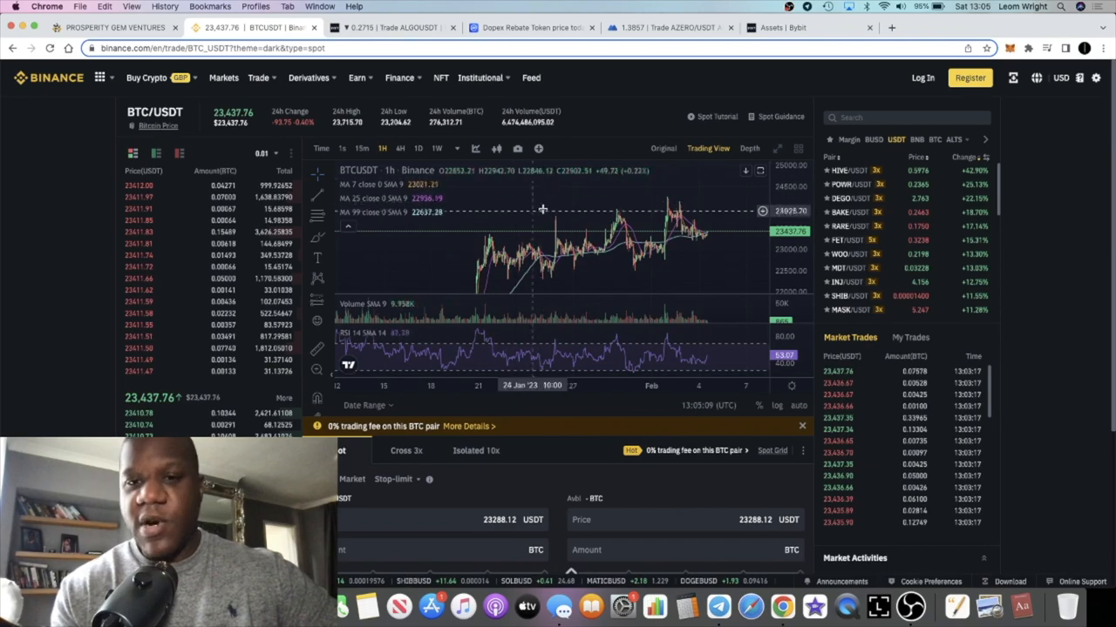
{"action": "scroll", "coordinate": [532, 198], "scroll_direction": "up", "scroll_amount": 4}
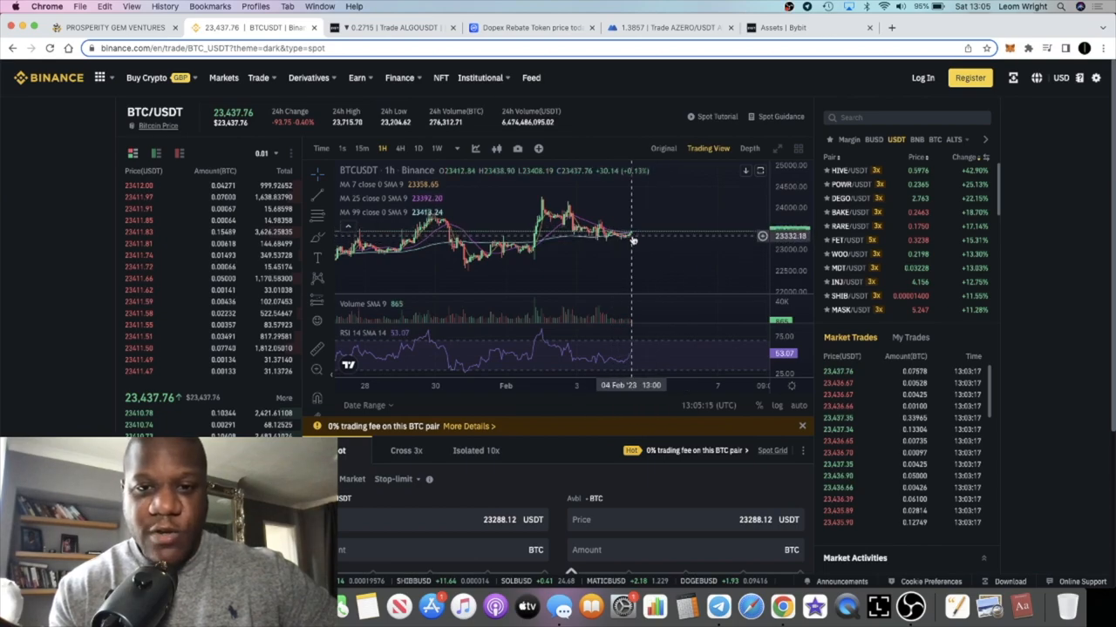
{"action": "scroll", "coordinate": [669, 225], "scroll_direction": "down", "scroll_amount": 2}
{"action": "scroll", "coordinate": [669, 225], "scroll_direction": "down", "scroll_amount": 3}
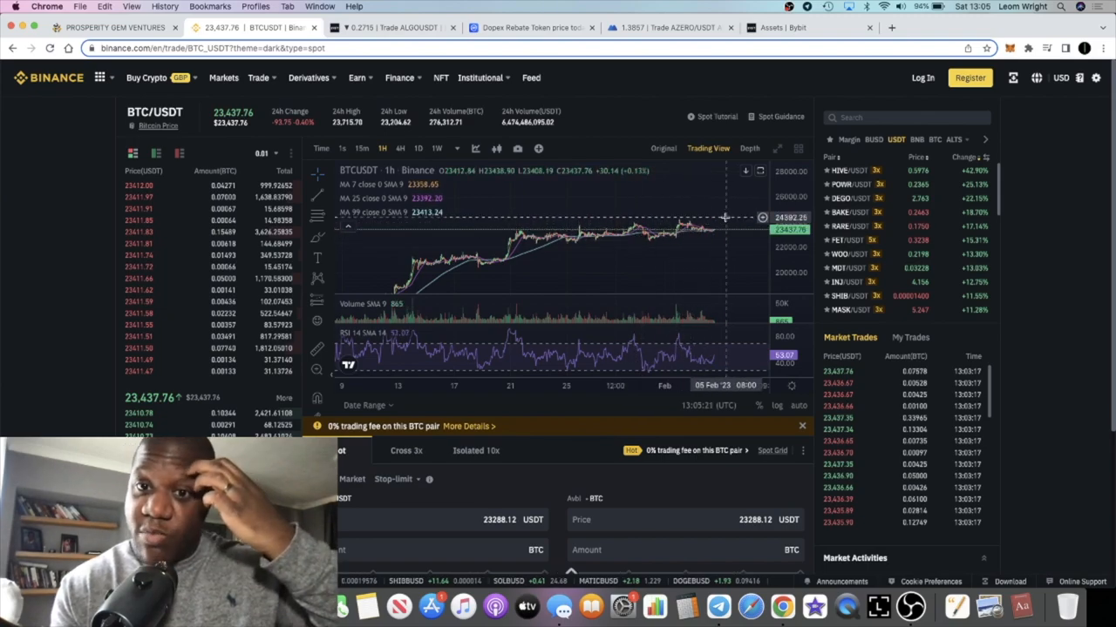
{"action": "left_click", "coordinate": [392, 27]}
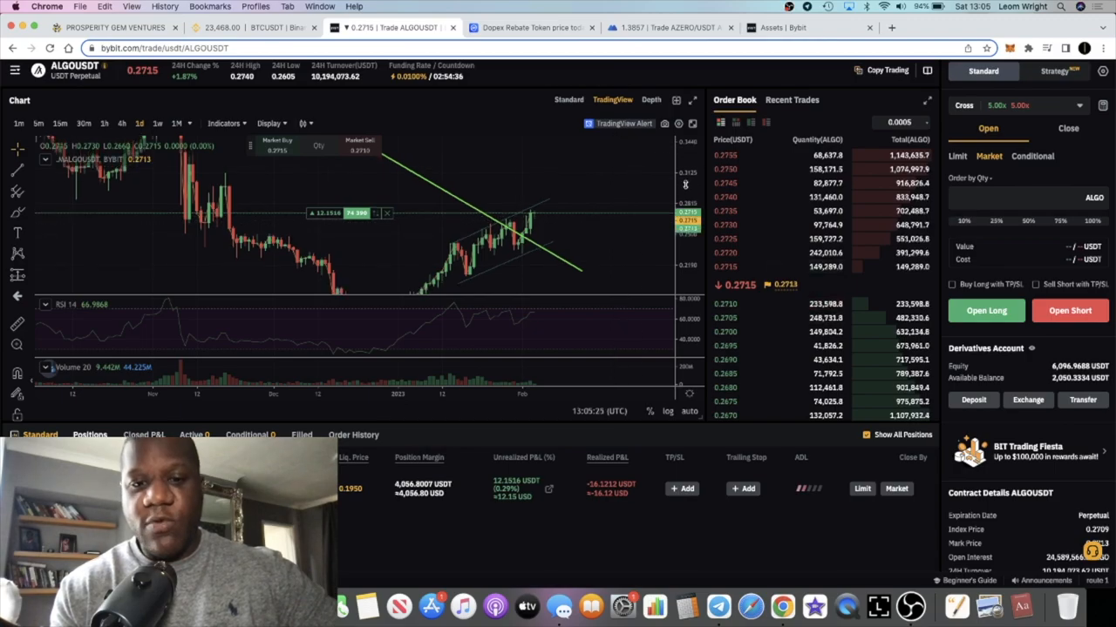
{"action": "scroll", "coordinate": [684, 226], "scroll_direction": "down", "scroll_amount": 2}
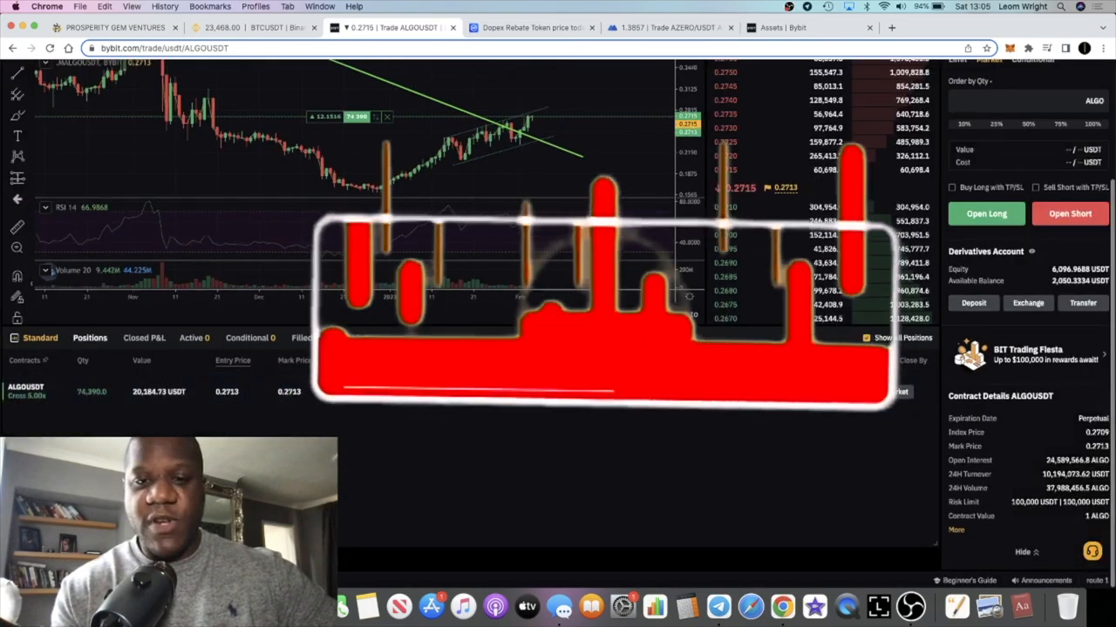
{"action": "scroll", "coordinate": [532, 196], "scroll_direction": "up", "scroll_amount": 2}
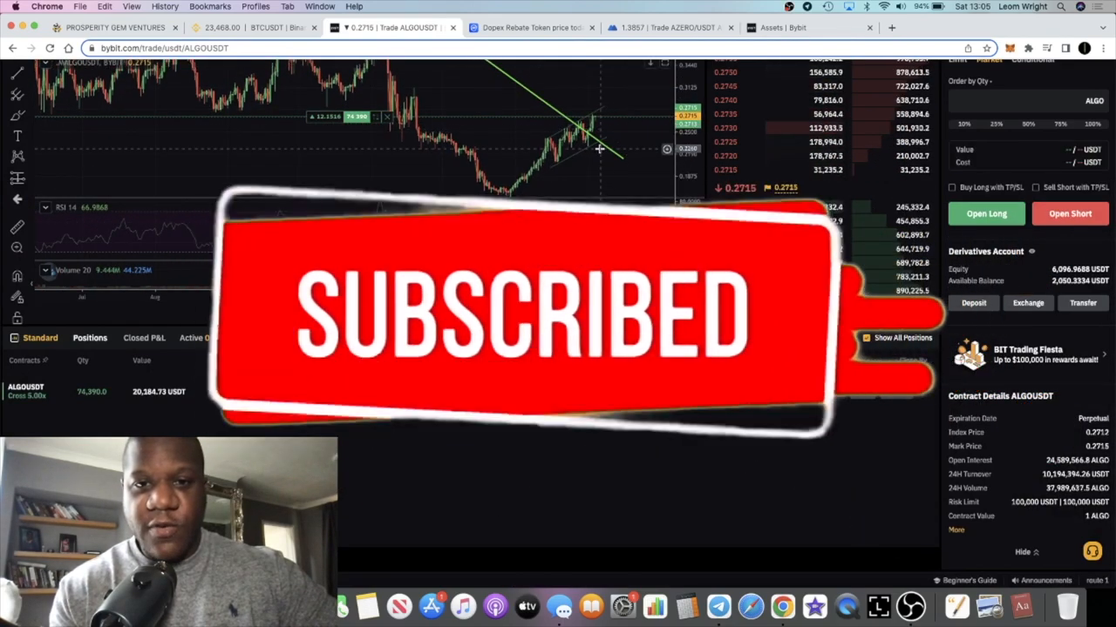
{"action": "scroll", "coordinate": [599, 150], "scroll_direction": "down", "scroll_amount": 2}
{"action": "scroll", "coordinate": [600, 150], "scroll_direction": "down", "scroll_amount": 2}
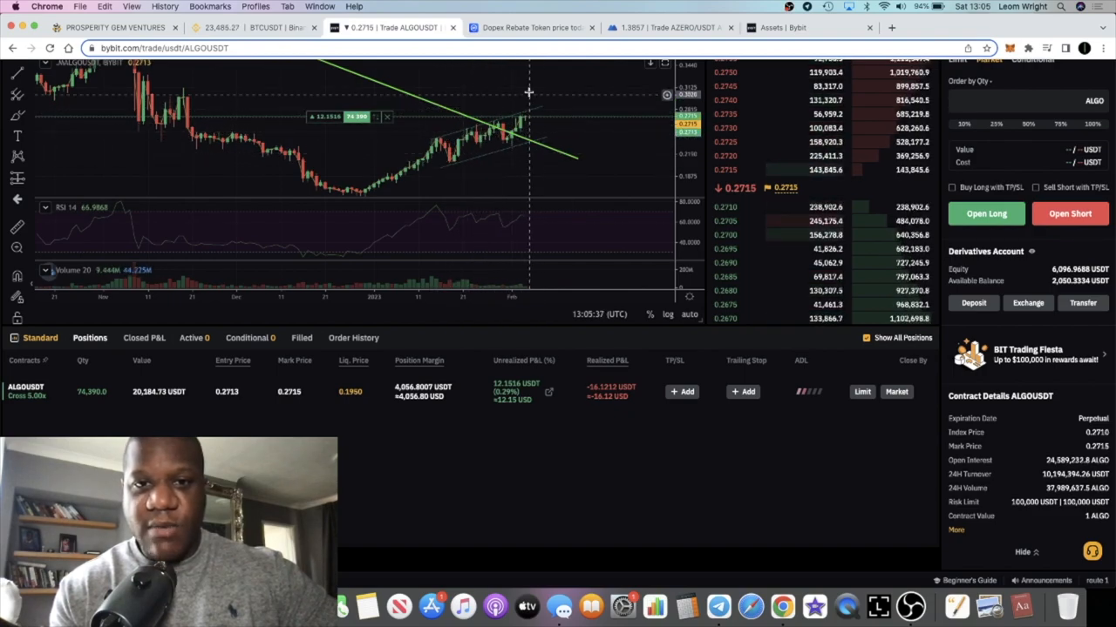
{"action": "scroll", "coordinate": [561, 105], "scroll_direction": "down", "scroll_amount": 2}
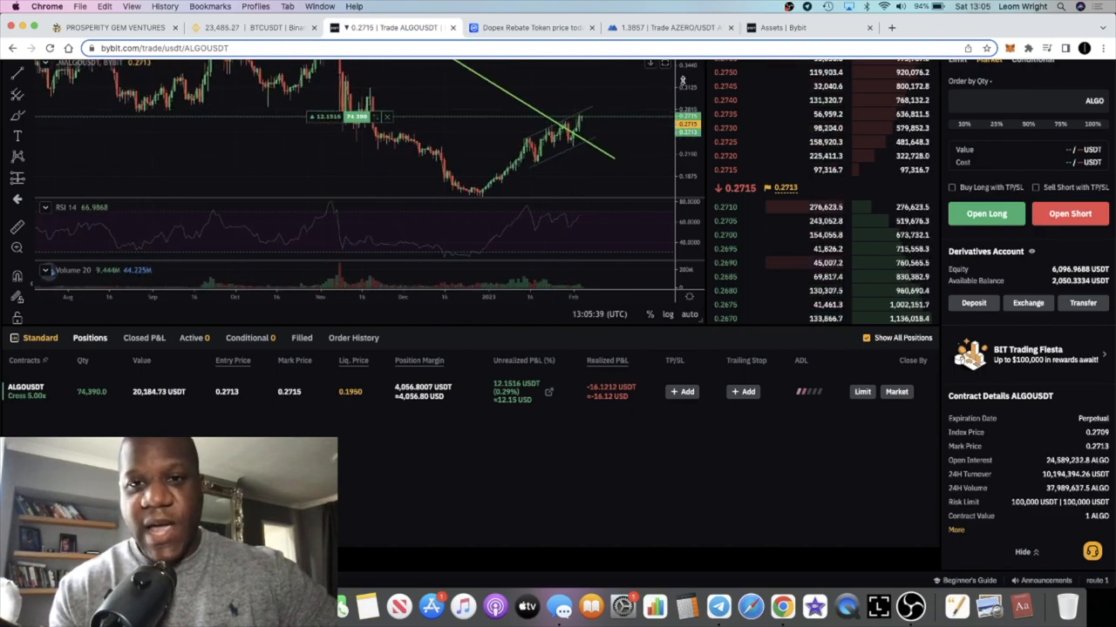
{"action": "scroll", "coordinate": [610, 131], "scroll_direction": "down", "scroll_amount": 1}
{"action": "scroll", "coordinate": [594, 157], "scroll_direction": "down", "scroll_amount": 2}
{"action": "scroll", "coordinate": [593, 174], "scroll_direction": "down", "scroll_amount": 3}
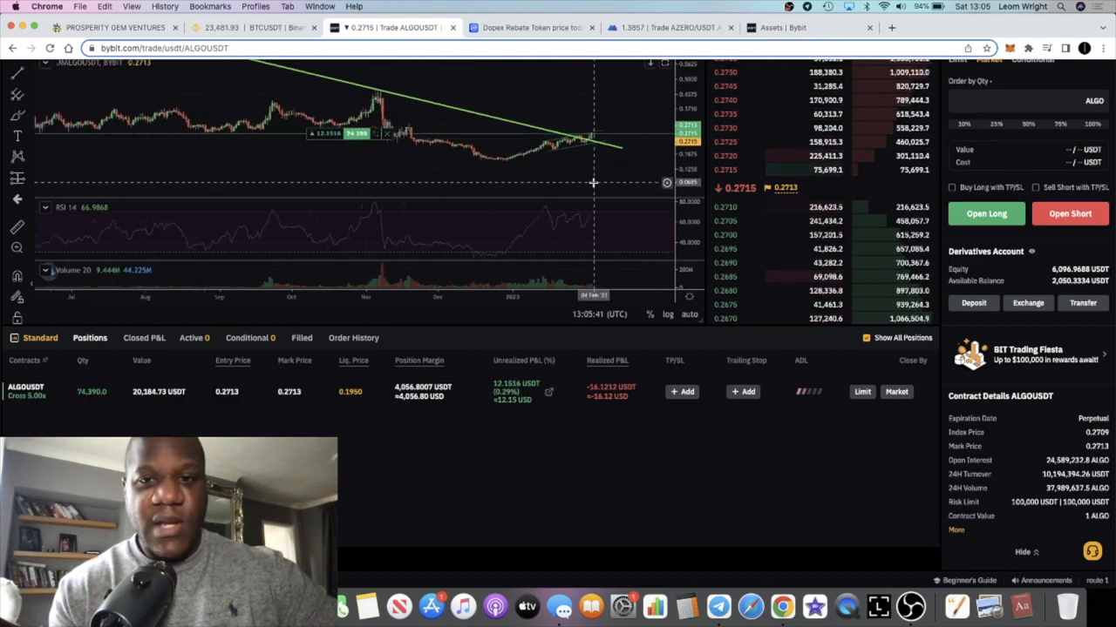
{"action": "scroll", "coordinate": [593, 183], "scroll_direction": "down", "scroll_amount": 2}
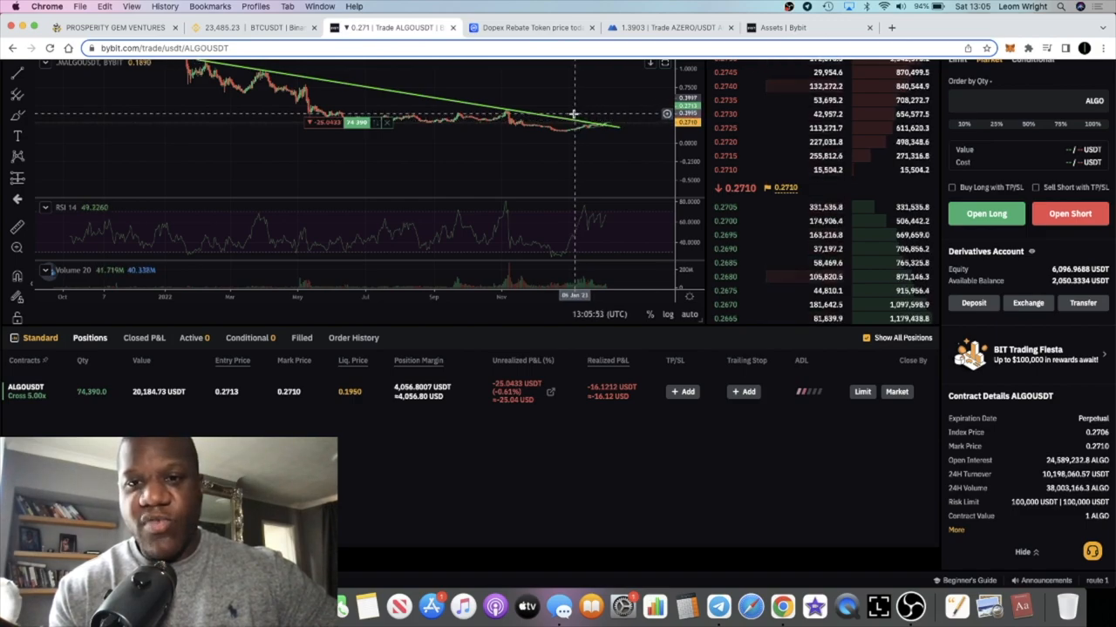
{"action": "scroll", "coordinate": [575, 116], "scroll_direction": "up", "scroll_amount": 2}
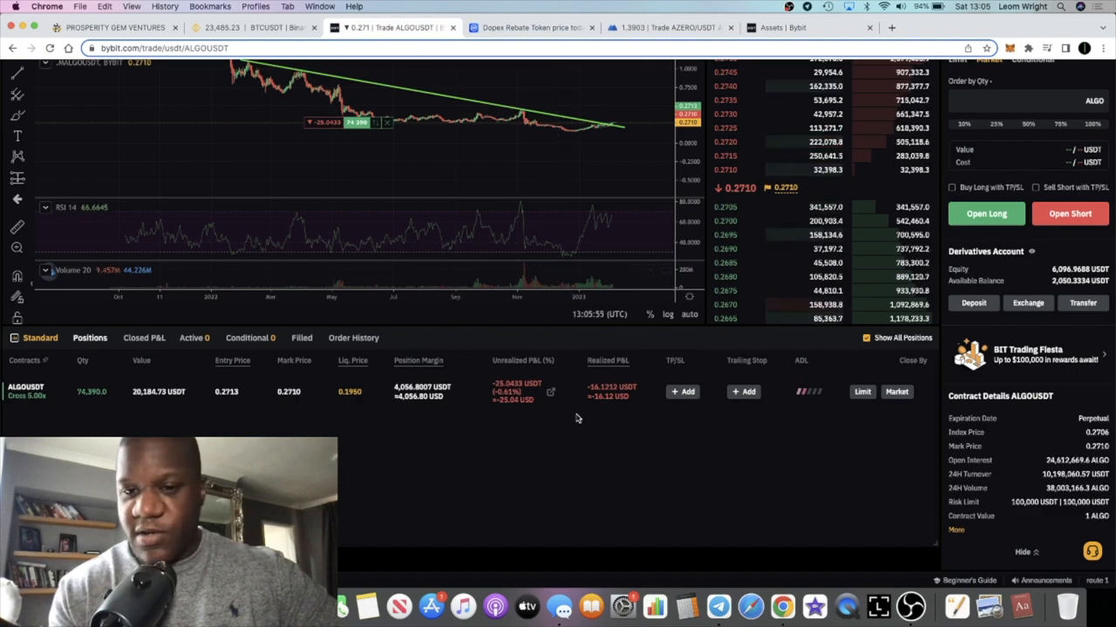
- Bring up the TP/SL form via '+ Add' on the open ALGOUSDT position
{"action": "left_click", "coordinate": [675, 395]}
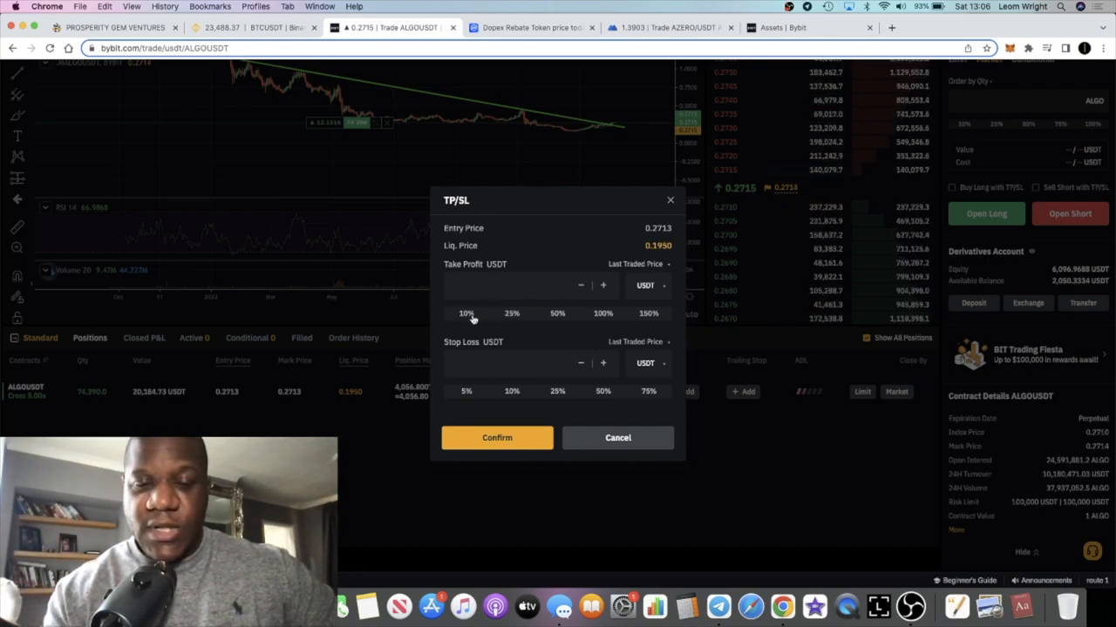
- Try the 150% take-profit preset, clear it for 0.40, then dismiss the form unsaved
{"action": "left_click", "coordinate": [648, 314]}
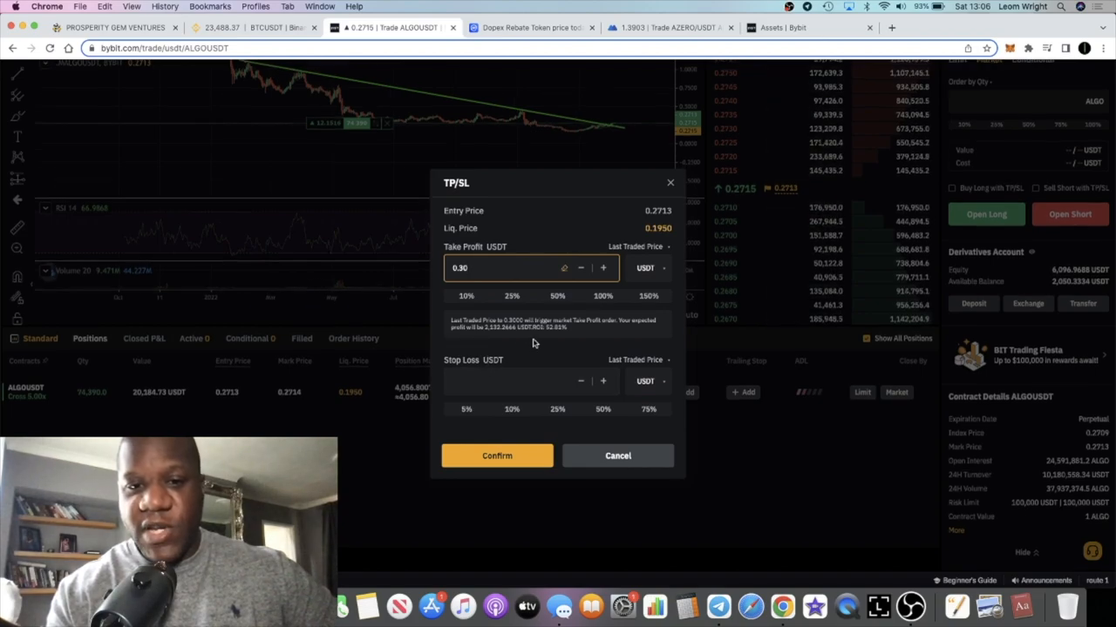
{"action": "scroll", "coordinate": [501, 331], "scroll_direction": "up", "scroll_amount": 1}
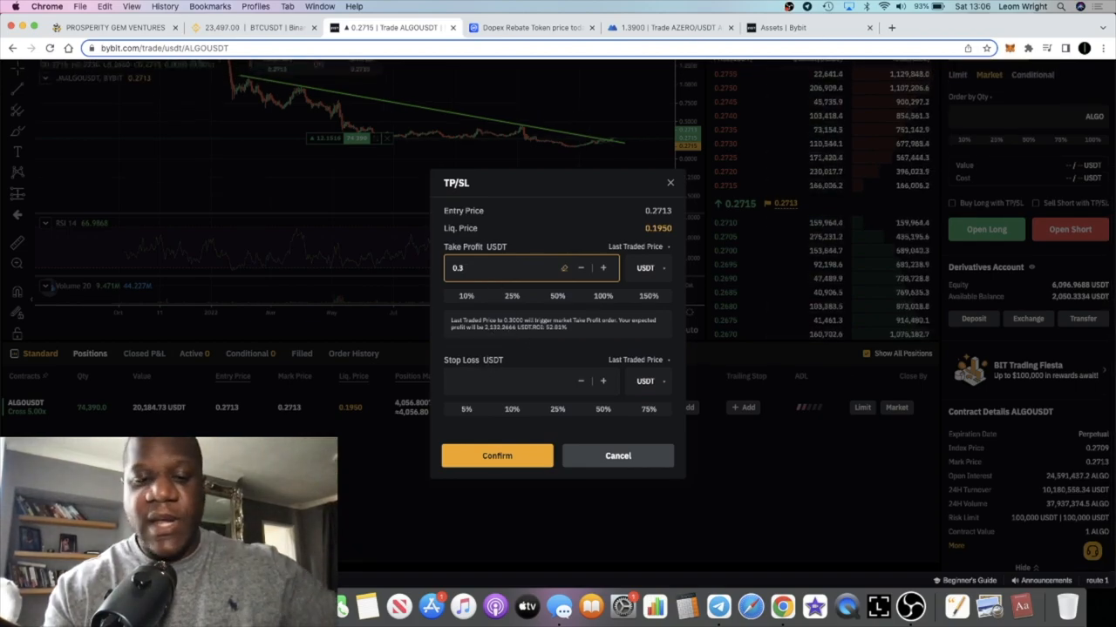
{"action": "key", "text": "BackSpace"}
{"action": "key", "text": "BackSpace"}
{"action": "type", "text": "40"}
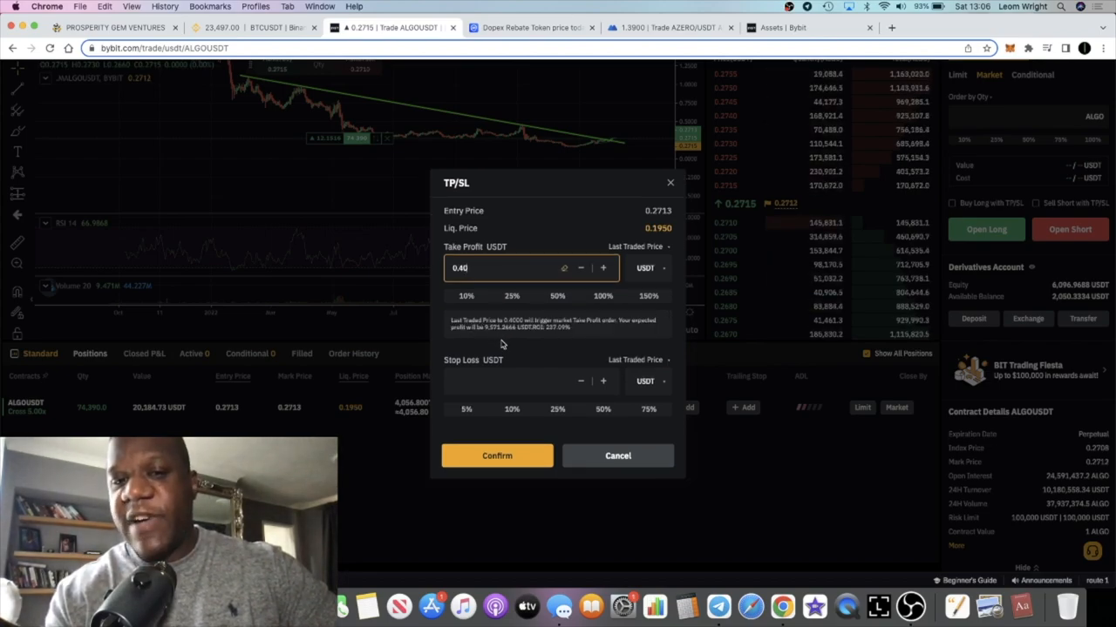
{"action": "left_click", "coordinate": [671, 182]}
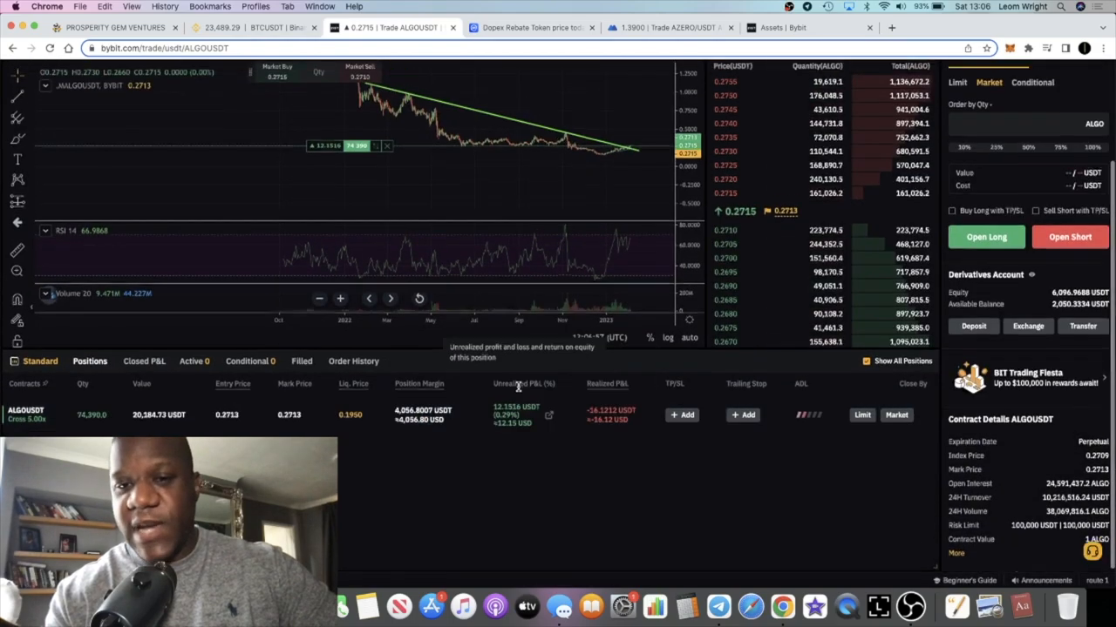
{"action": "scroll", "coordinate": [516, 387], "scroll_direction": "up", "scroll_amount": 3}
{"action": "scroll", "coordinate": [522, 261], "scroll_direction": "up", "scroll_amount": 3}
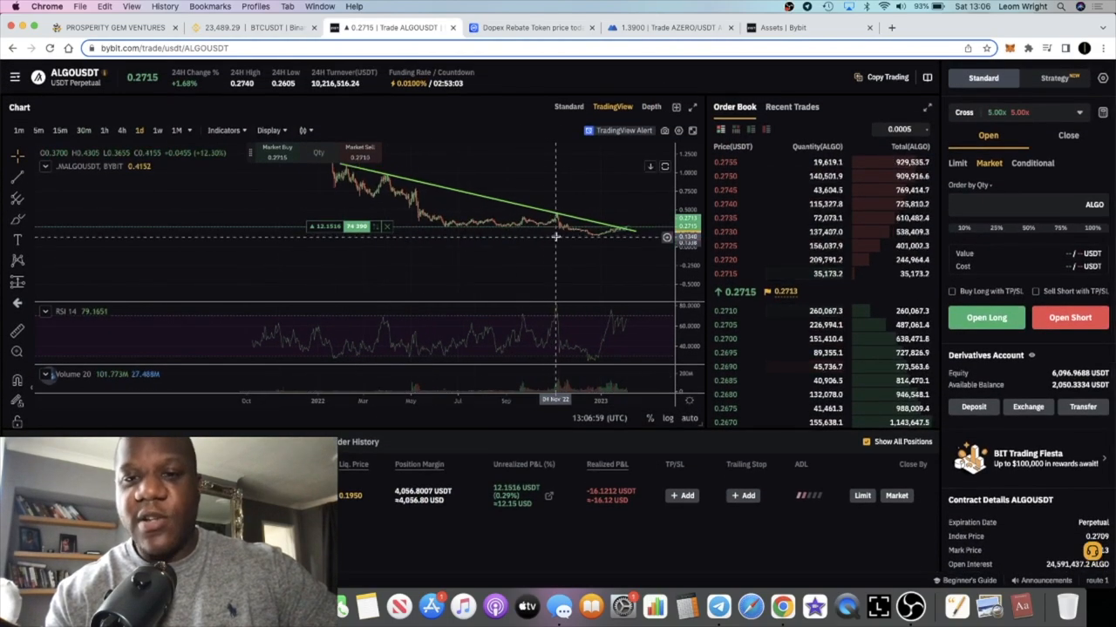
{"action": "scroll", "coordinate": [556, 236], "scroll_direction": "up", "scroll_amount": 3}
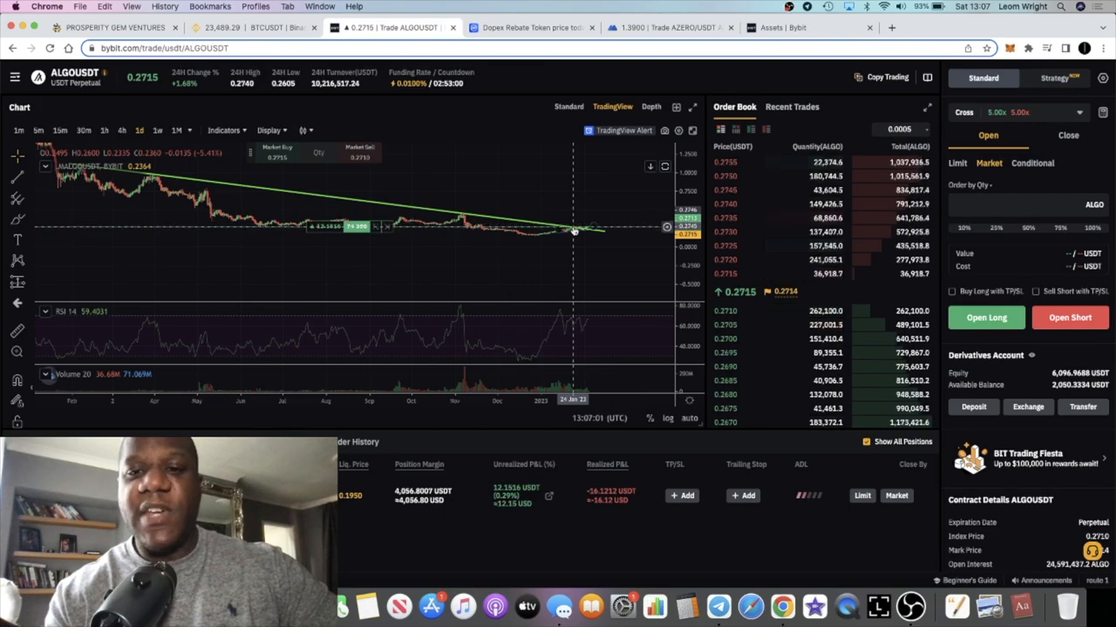
{"action": "scroll", "coordinate": [602, 213], "scroll_direction": "down", "scroll_amount": 3}
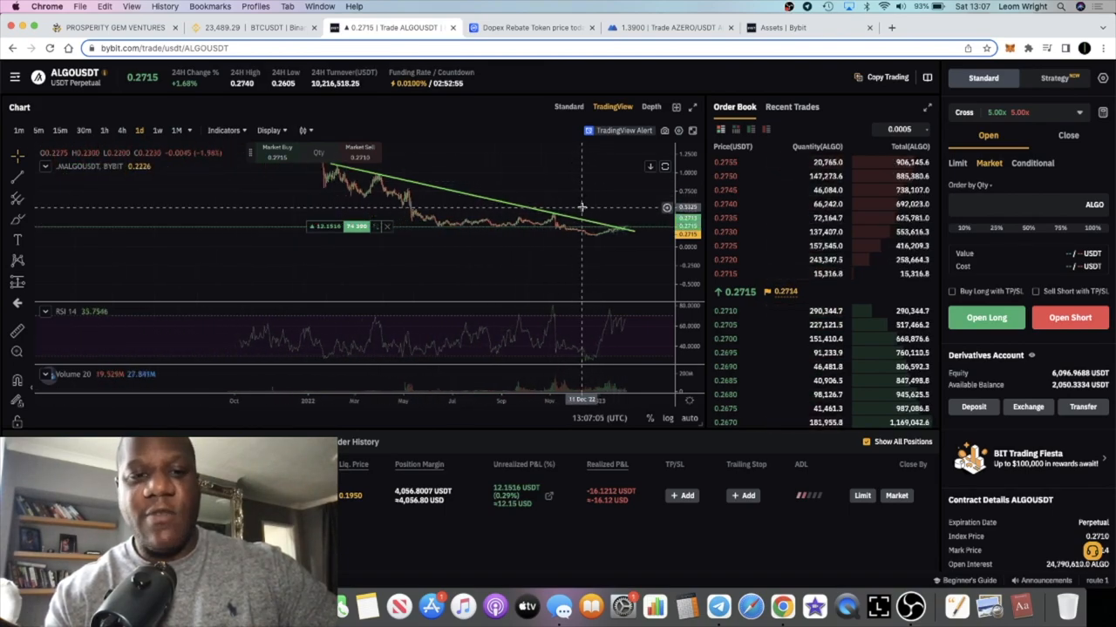
{"action": "scroll", "coordinate": [582, 207], "scroll_direction": "up", "scroll_amount": 2}
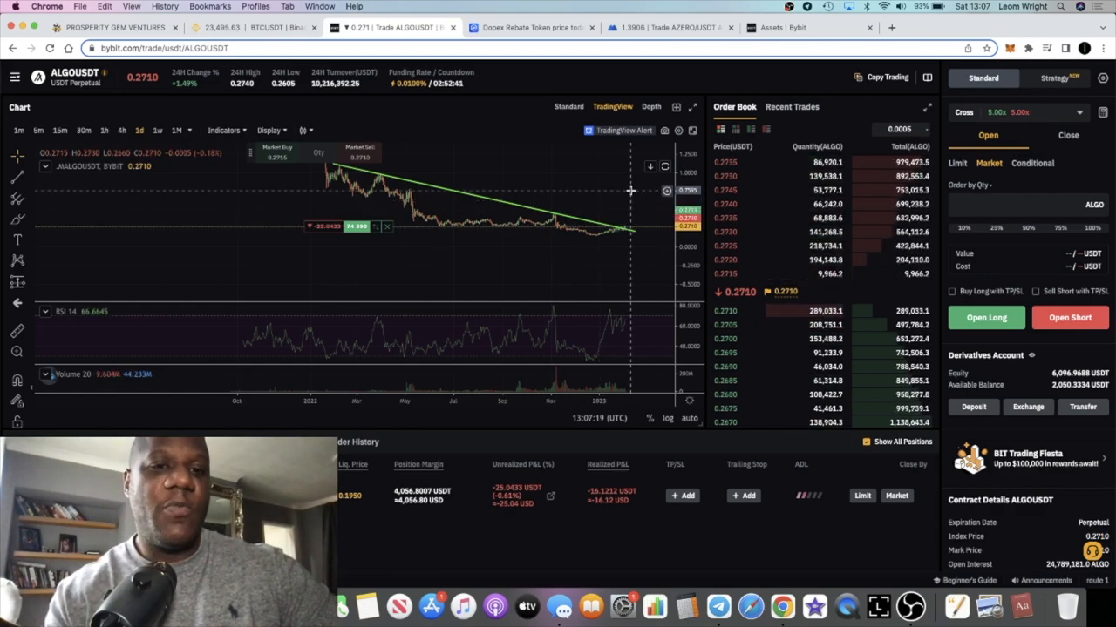
{"action": "scroll", "coordinate": [631, 190], "scroll_direction": "down", "scroll_amount": 3}
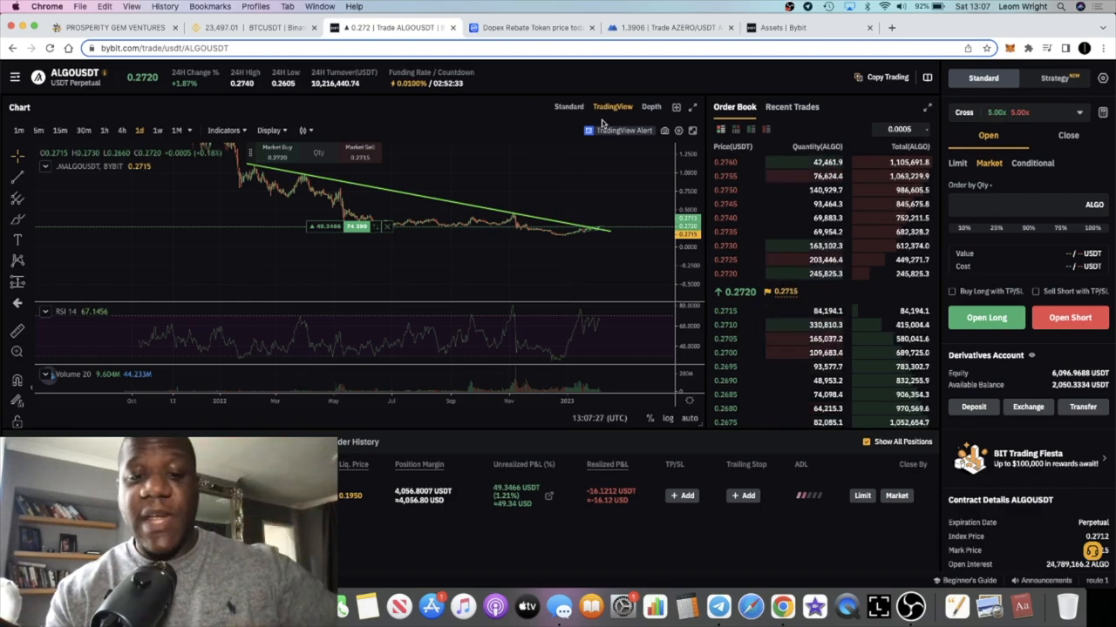
{"action": "scroll", "coordinate": [601, 122], "scroll_direction": "up", "scroll_amount": 2}
{"action": "scroll", "coordinate": [640, 139], "scroll_direction": "down", "scroll_amount": 1}
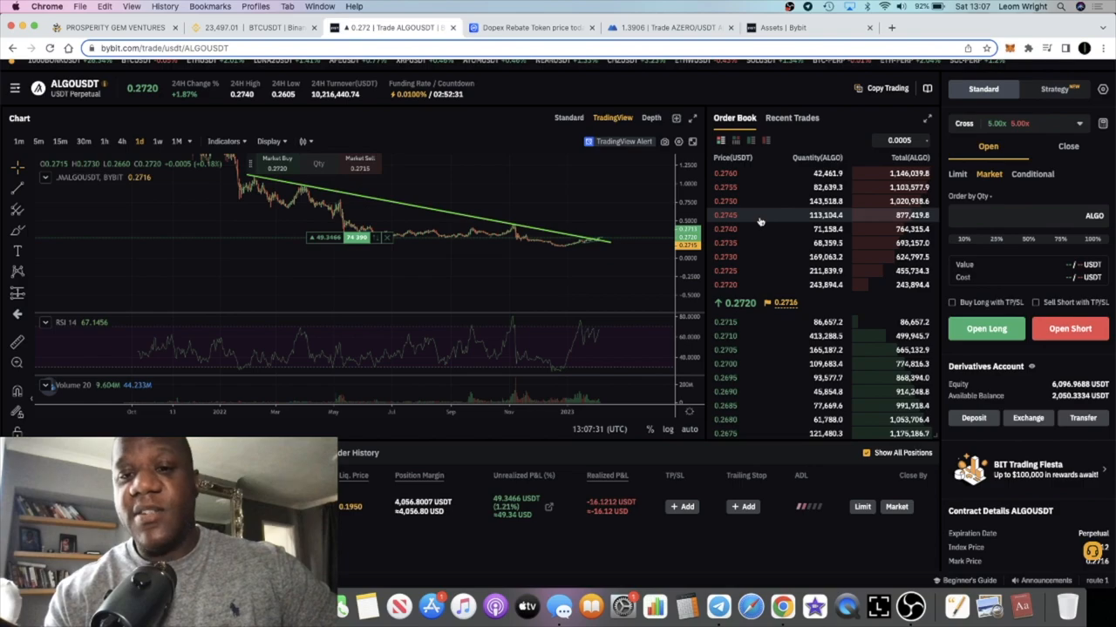
{"action": "scroll", "coordinate": [758, 222], "scroll_direction": "up", "scroll_amount": 2}
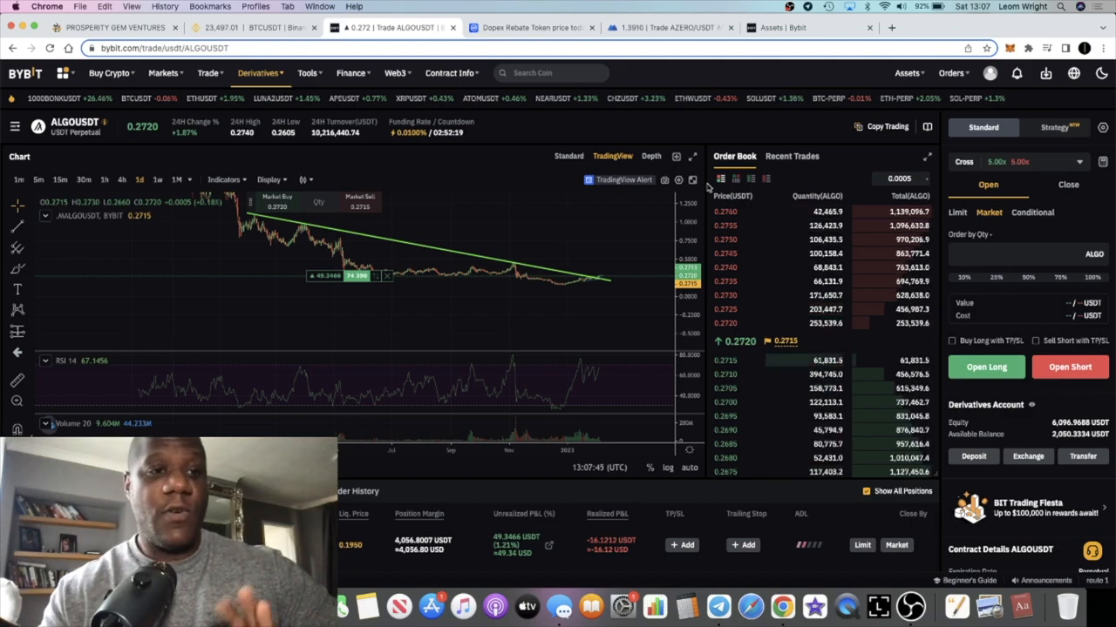
- Switch to the Prosperity Gem Ventures dashboard after studying the downtrend line
{"action": "left_click", "coordinate": [115, 27]}
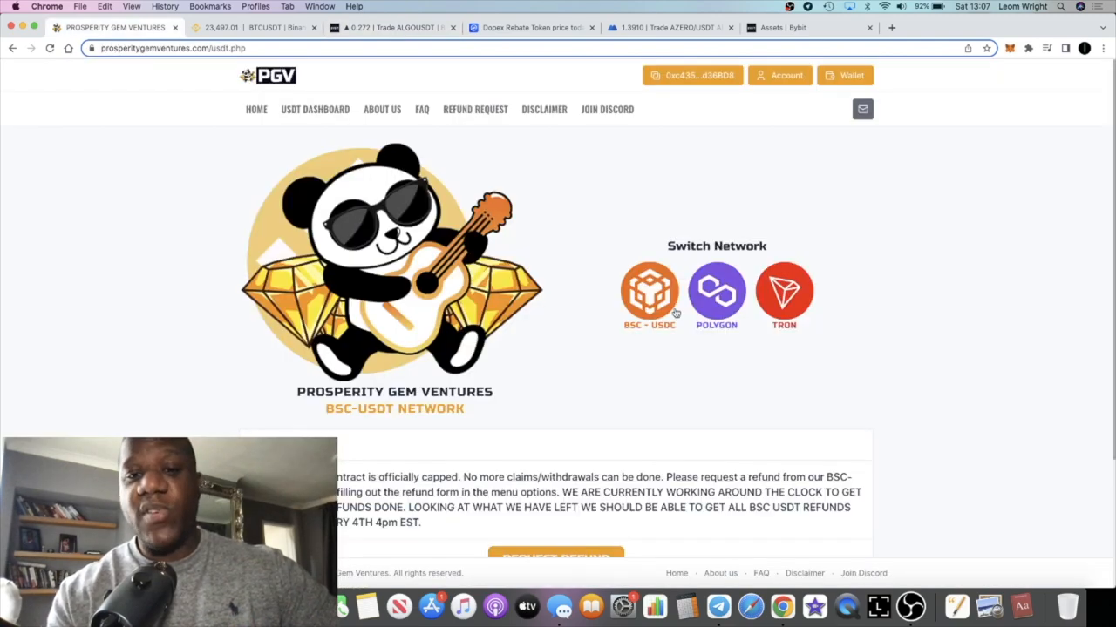
{"action": "scroll", "coordinate": [637, 293], "scroll_direction": "down", "scroll_amount": 5}
{"action": "scroll", "coordinate": [637, 293], "scroll_direction": "up", "scroll_amount": 5}
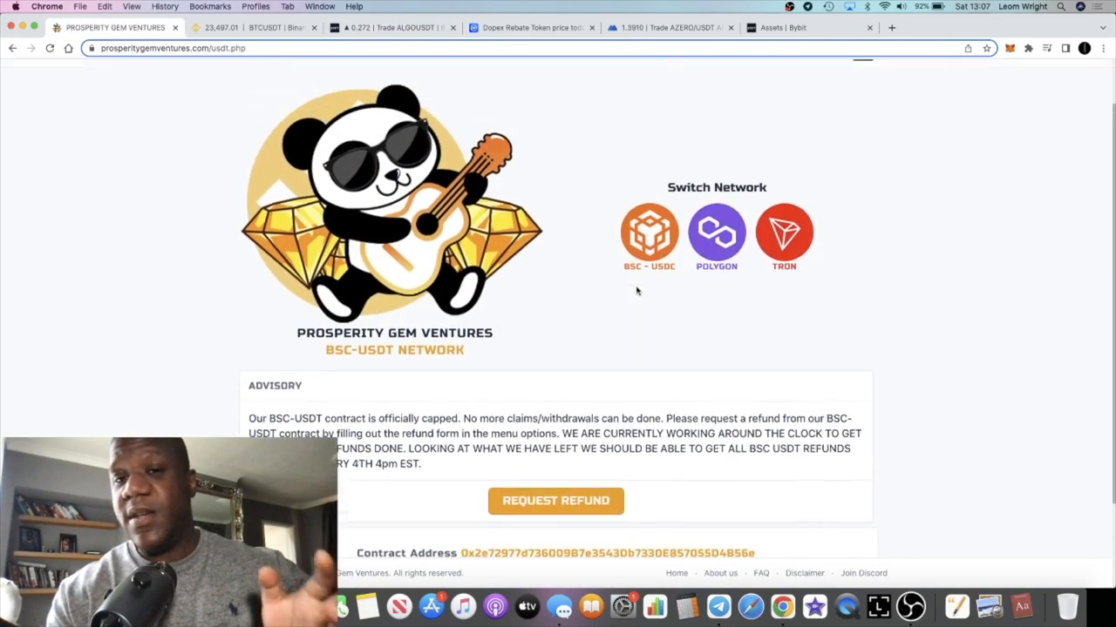
{"action": "left_click", "coordinate": [780, 76]}
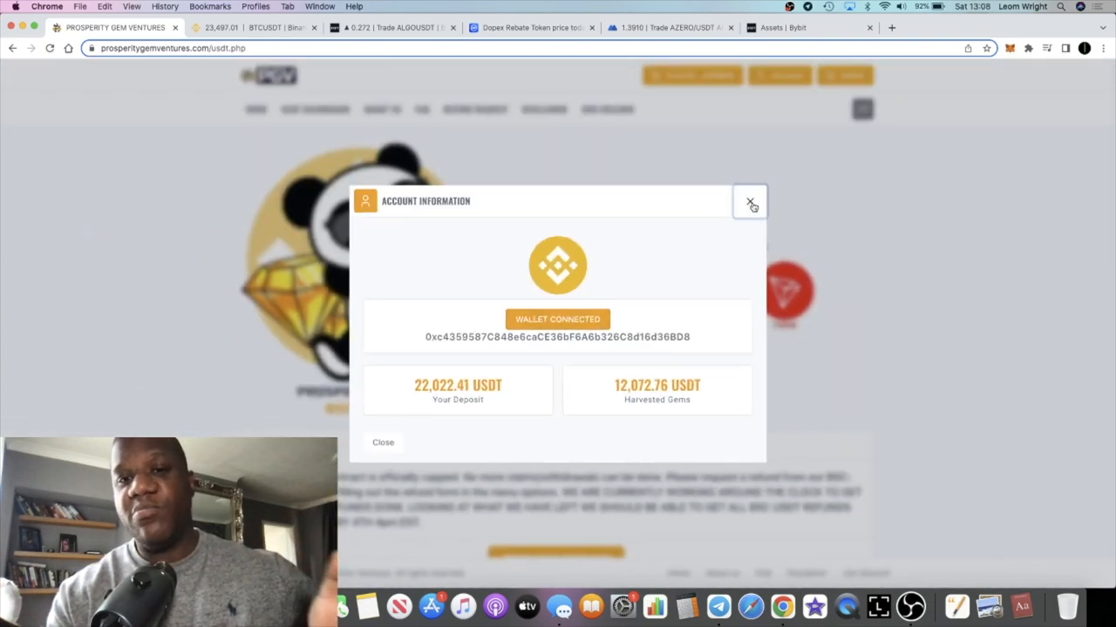
{"action": "left_click", "coordinate": [753, 205]}
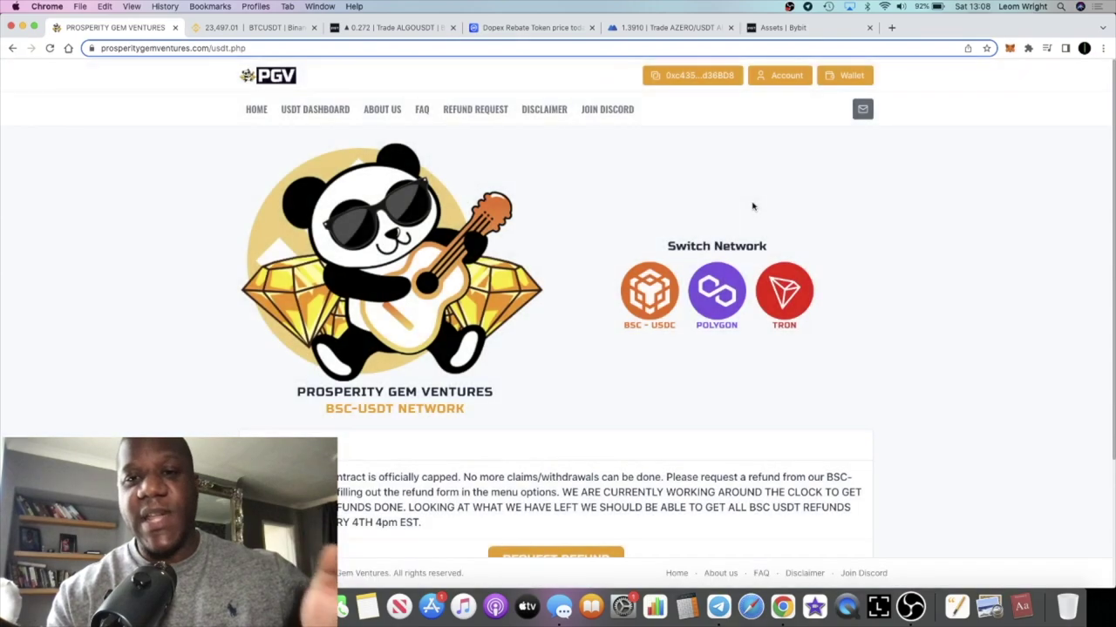
- Switch to the BSC network, check the connected account details twice, then return to Bybit's ALGOUSDT trade
{"action": "left_click", "coordinate": [650, 296]}
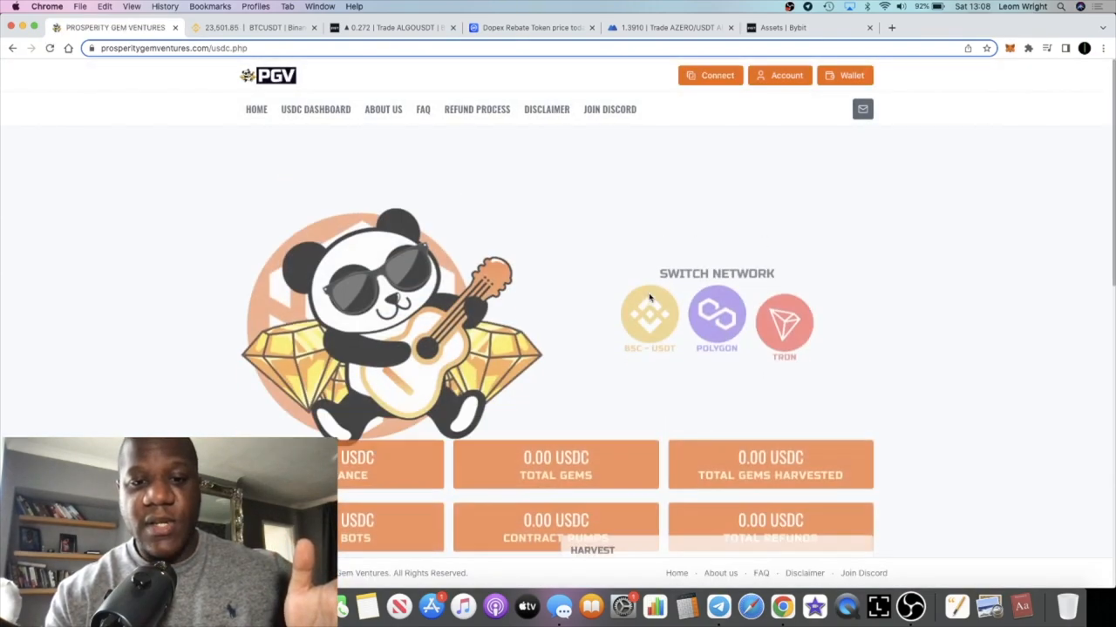
{"action": "scroll", "coordinate": [679, 312], "scroll_direction": "down", "scroll_amount": 8}
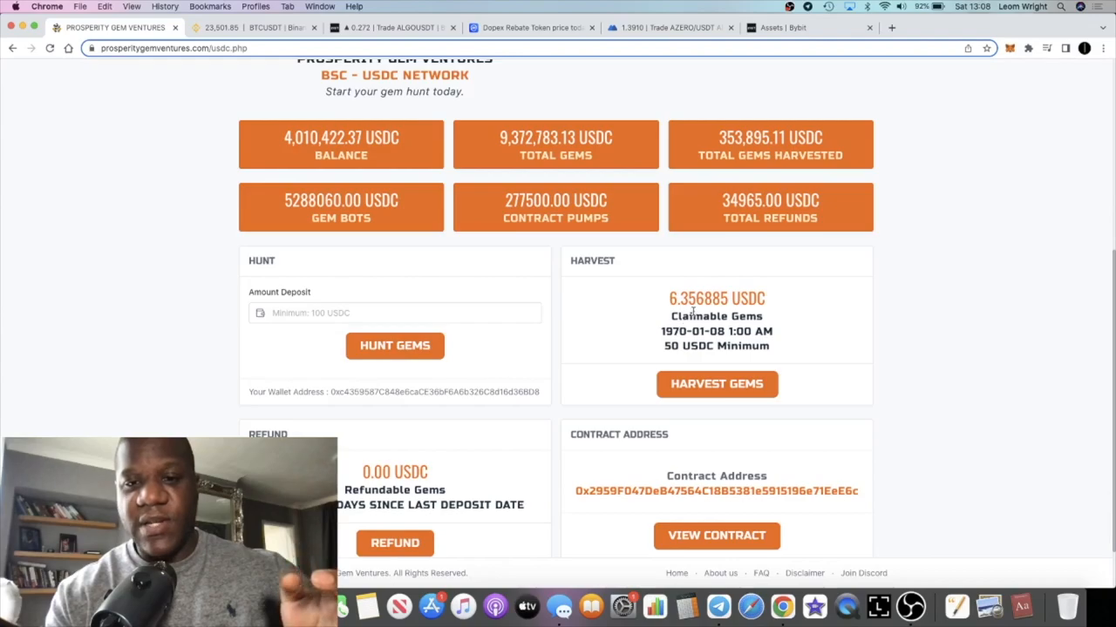
{"action": "scroll", "coordinate": [689, 334], "scroll_direction": "up", "scroll_amount": 10}
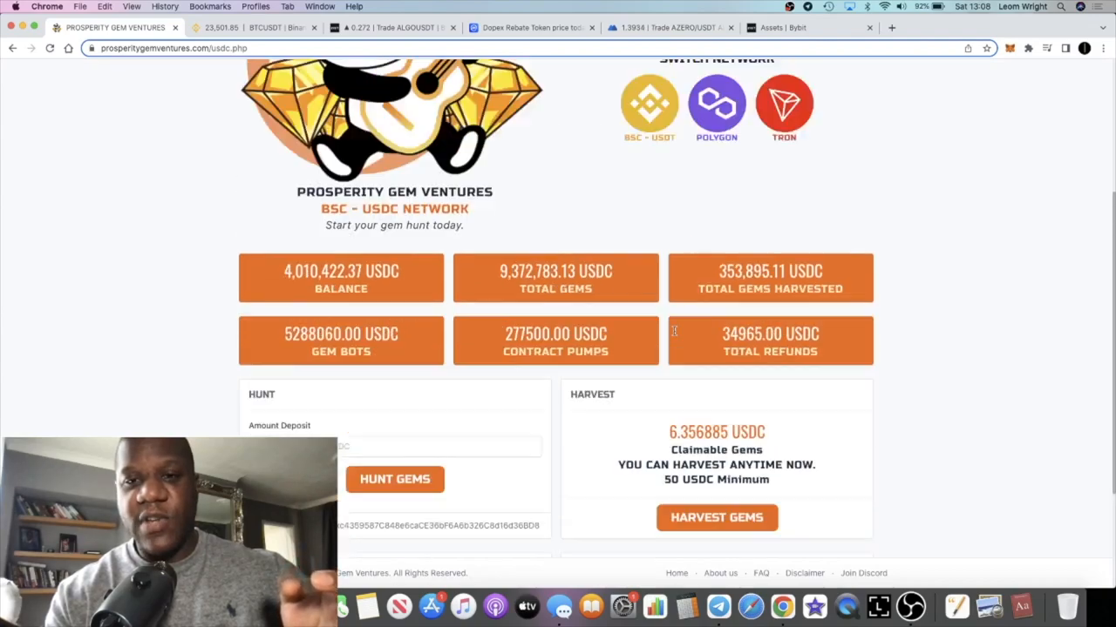
{"action": "left_click", "coordinate": [779, 76]}
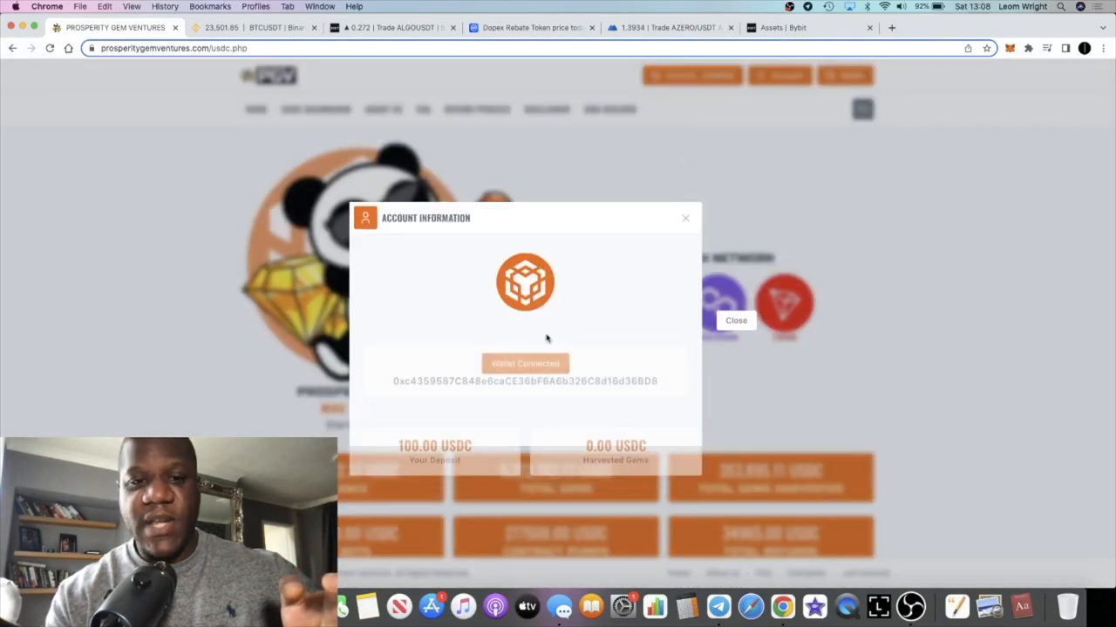
{"action": "left_click", "coordinate": [685, 220]}
{"action": "scroll", "coordinate": [688, 331], "scroll_direction": "down", "scroll_amount": 8}
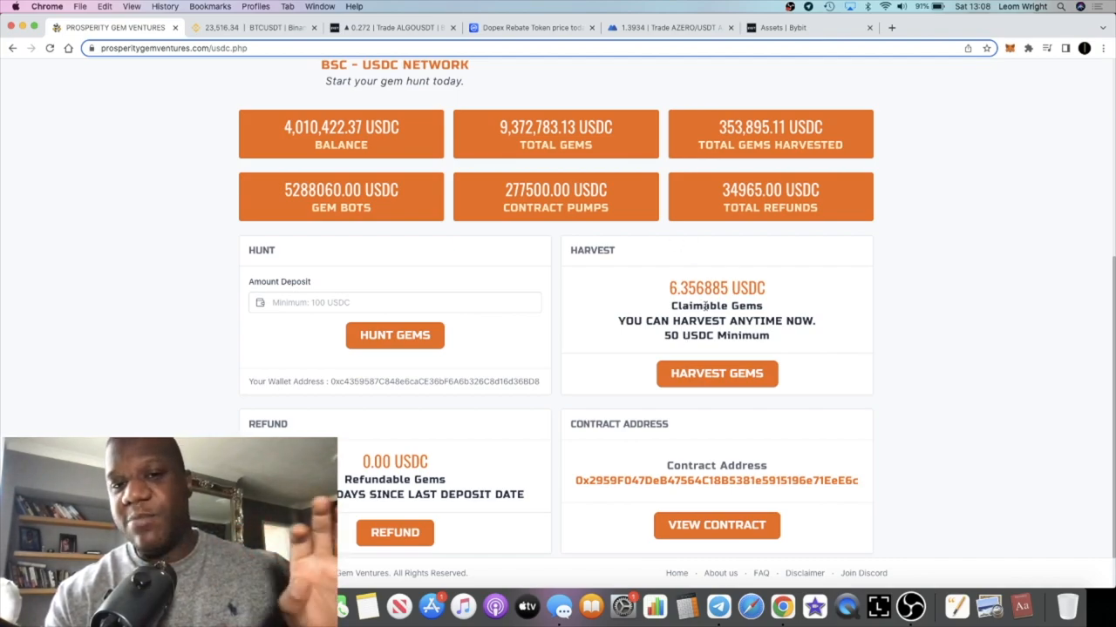
{"action": "scroll", "coordinate": [704, 305], "scroll_direction": "up", "scroll_amount": 5}
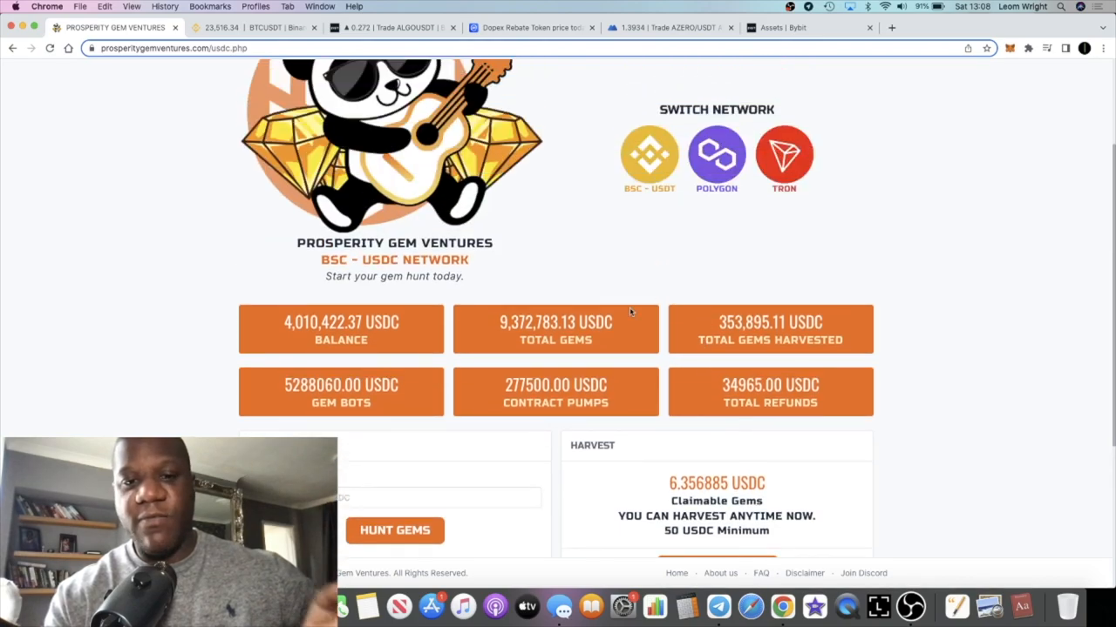
{"action": "scroll", "coordinate": [630, 307], "scroll_direction": "up", "scroll_amount": 5}
{"action": "left_click", "coordinate": [780, 76]}
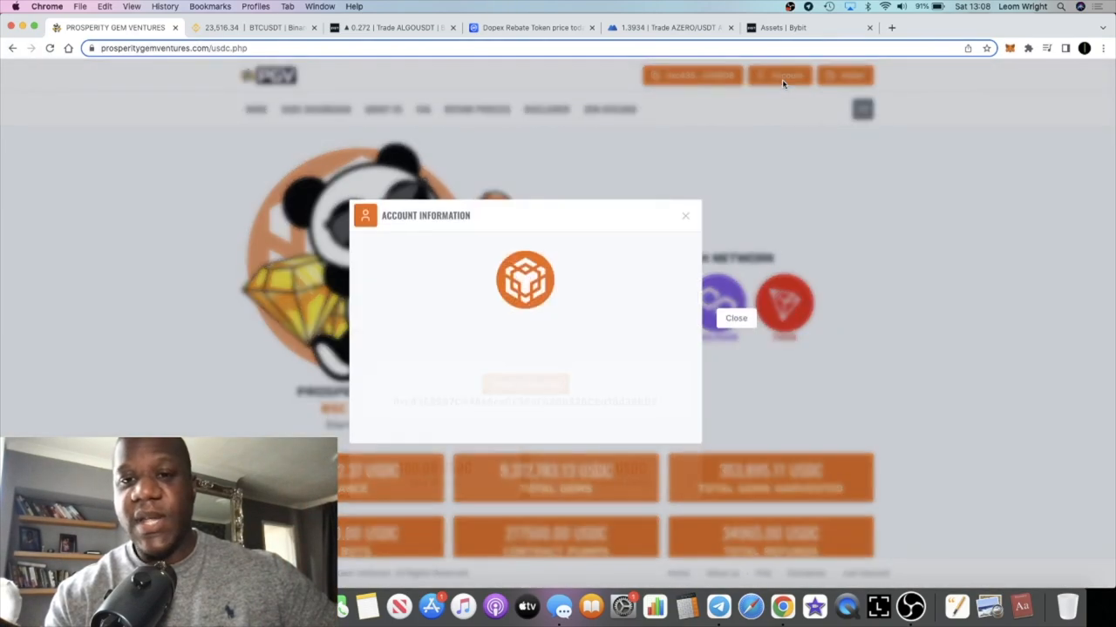
{"action": "left_click", "coordinate": [685, 217]}
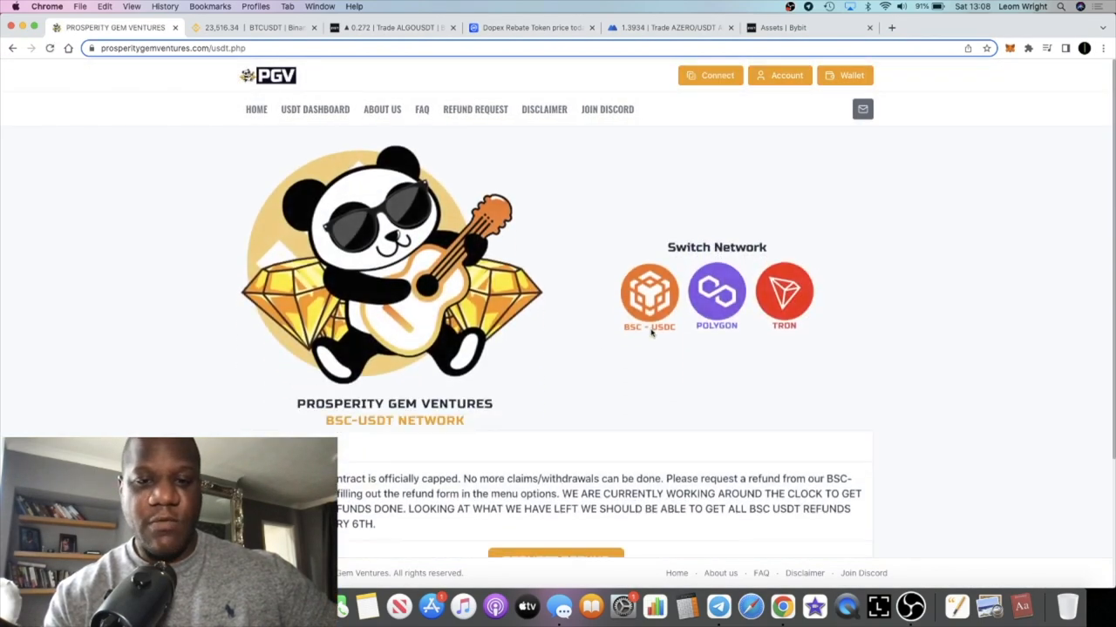
{"action": "scroll", "coordinate": [639, 342], "scroll_direction": "down", "scroll_amount": 2}
{"action": "scroll", "coordinate": [640, 343], "scroll_direction": "down", "scroll_amount": 3}
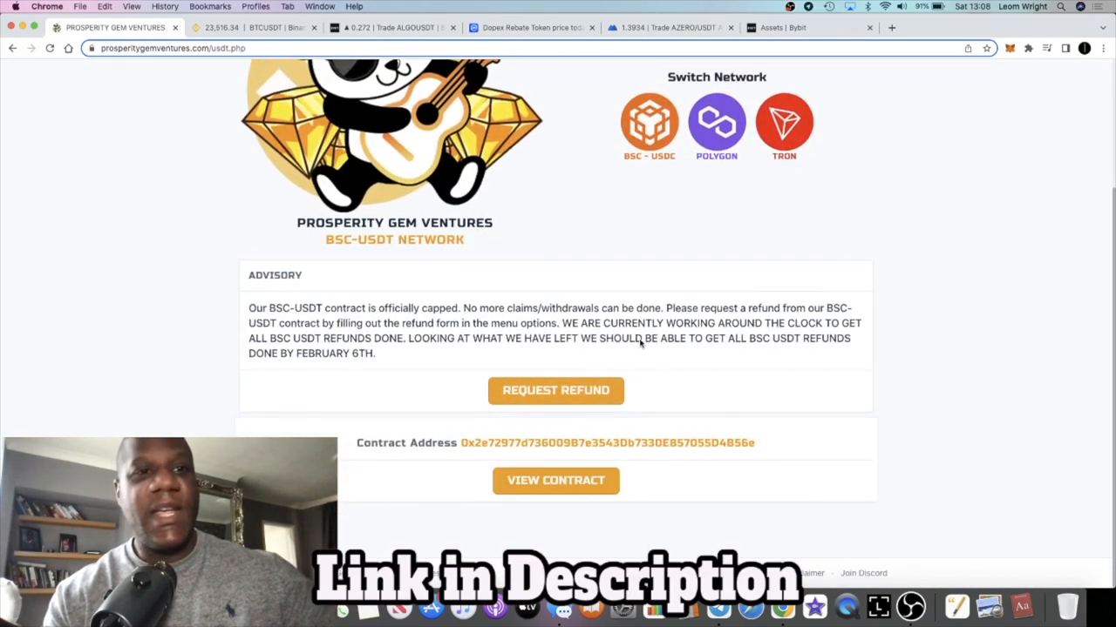
{"action": "scroll", "coordinate": [640, 344], "scroll_direction": "up", "scroll_amount": 5}
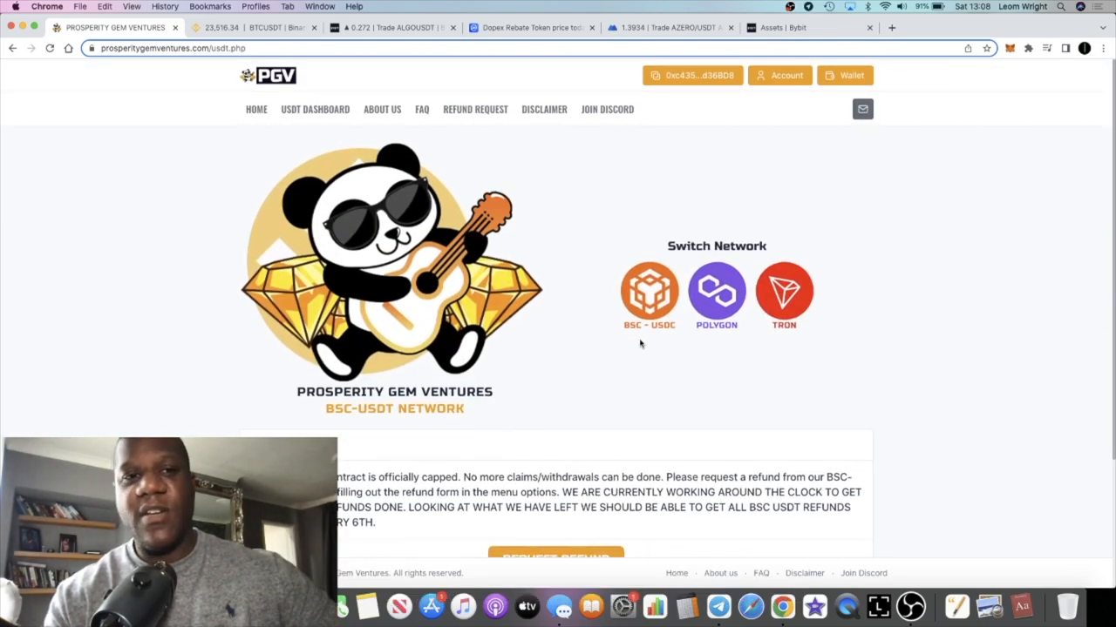
{"action": "left_click", "coordinate": [392, 27]}
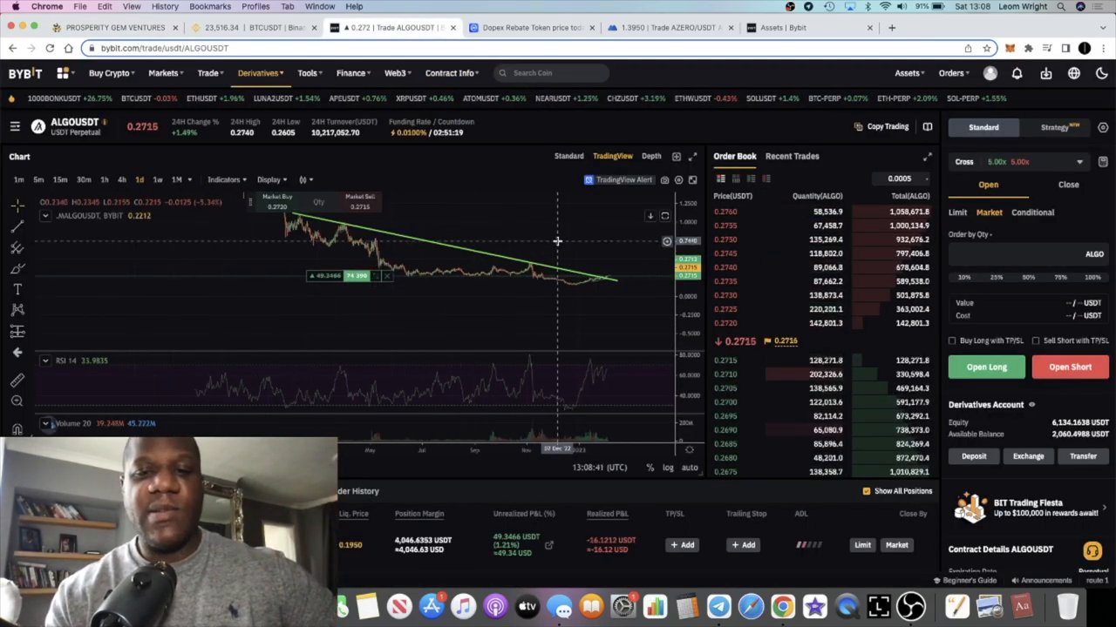
{"action": "scroll", "coordinate": [558, 240], "scroll_direction": "down", "scroll_amount": 3}
{"action": "scroll", "coordinate": [575, 244], "scroll_direction": "down", "scroll_amount": 3}
{"action": "scroll", "coordinate": [583, 246], "scroll_direction": "down", "scroll_amount": 2}
{"action": "scroll", "coordinate": [582, 247], "scroll_direction": "down", "scroll_amount": 4}
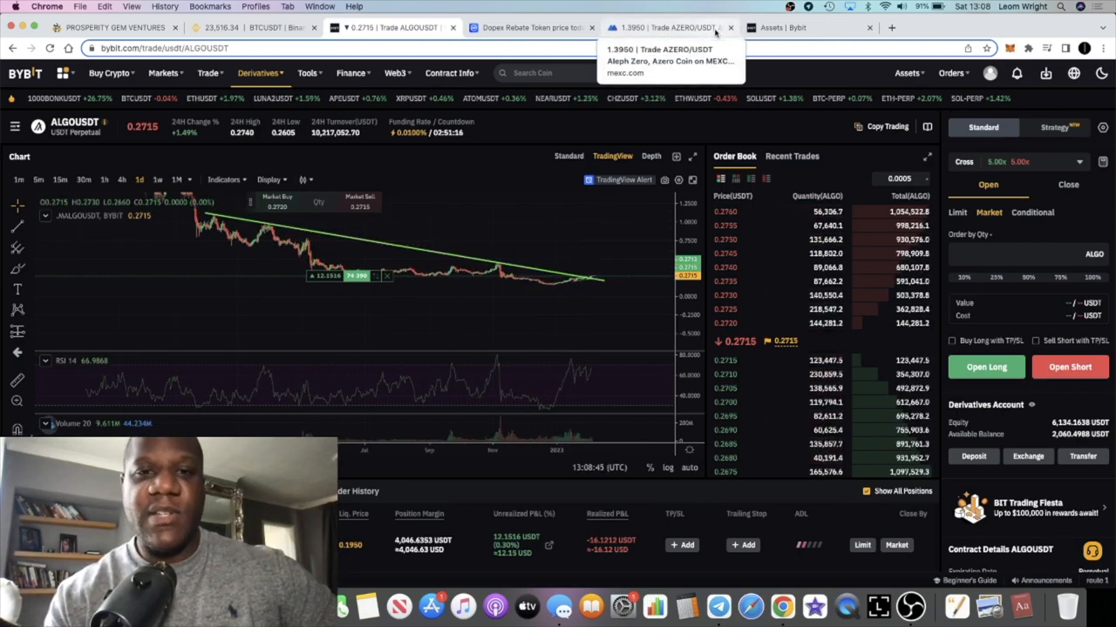
- Switch to CoinMarketCap's Dopex Rebate Token page showing its $58.25 price
{"action": "left_click", "coordinate": [566, 28]}
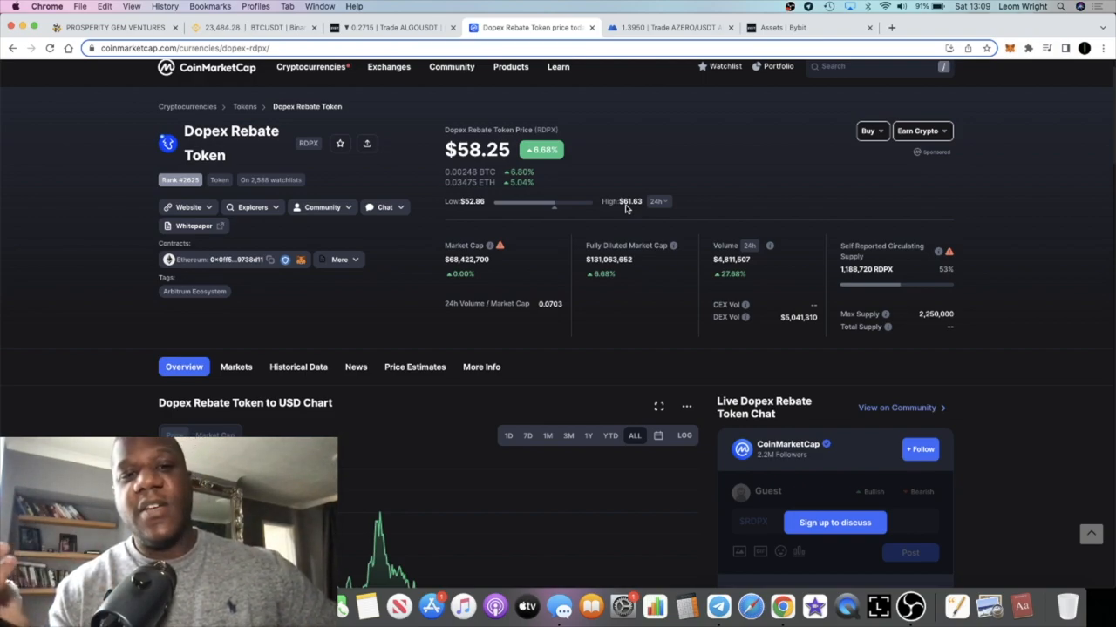
- Zoom in to read the token name, reset zoom, and open dopex.io in a new tab
{"action": "key", "text": "super+plus"}
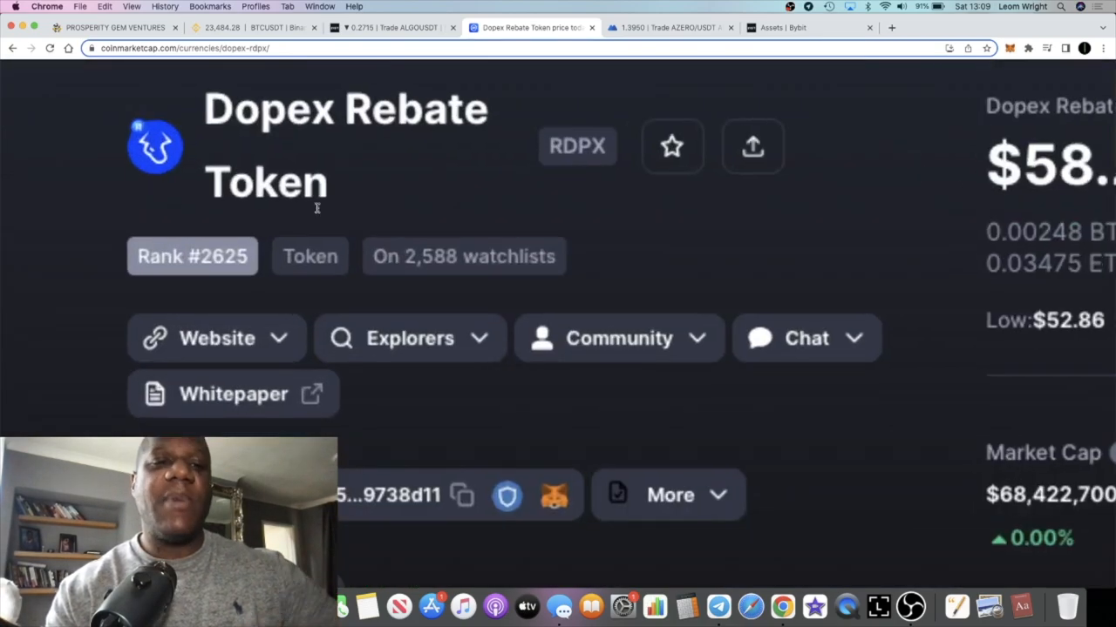
{"action": "key", "text": "super+0"}
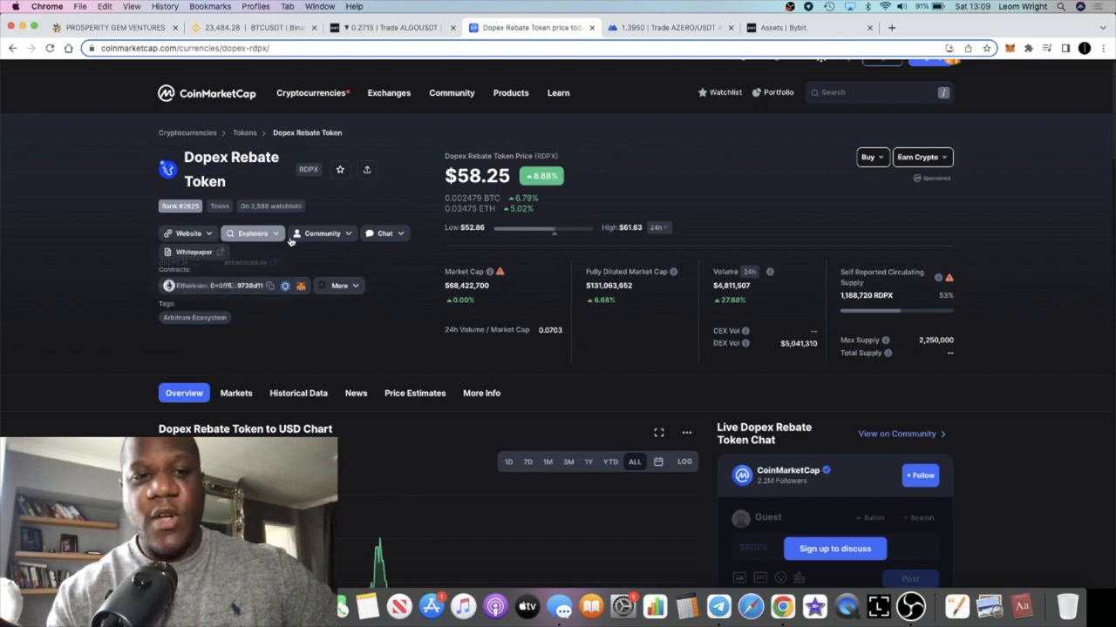
{"action": "mouse_move", "coordinate": [188, 233]}
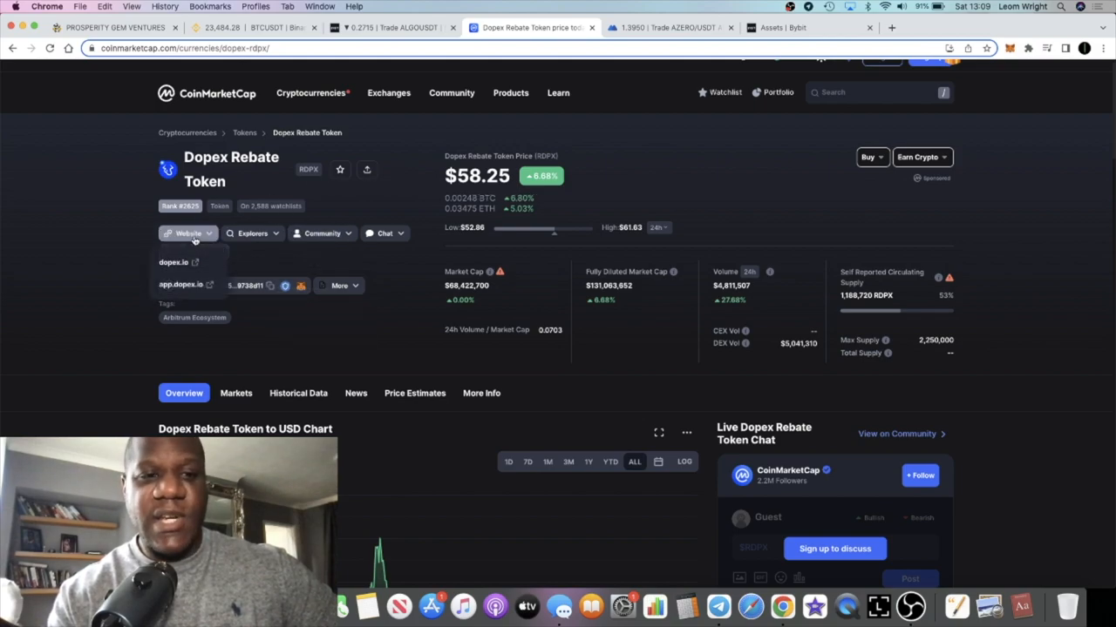
{"action": "left_click", "coordinate": [174, 262]}
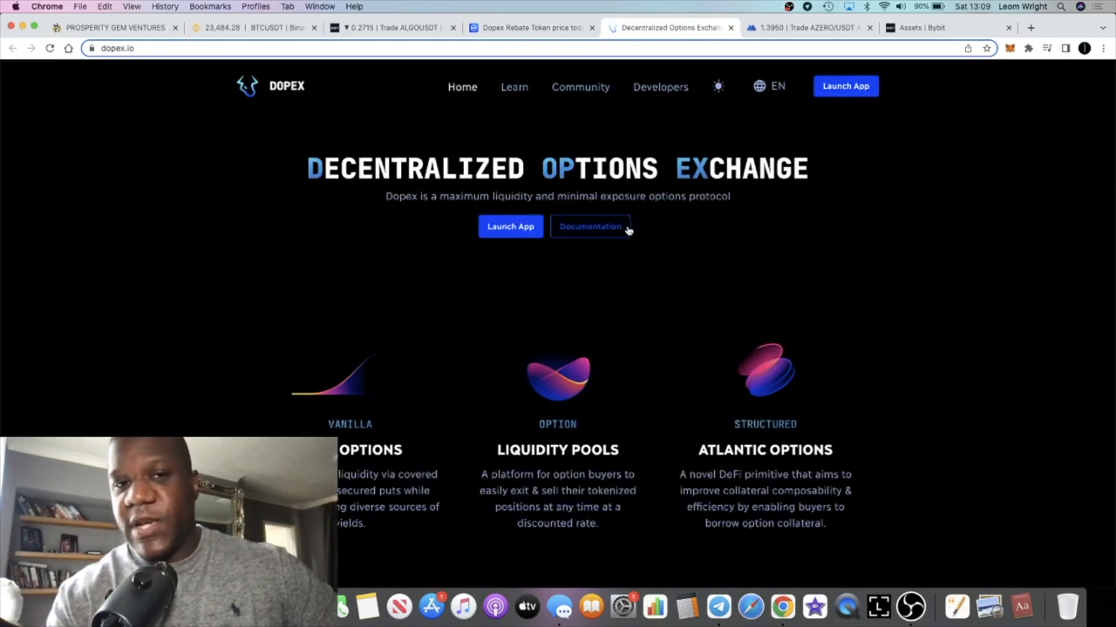
- Glance at Bybit assets, read the Dopex homepage, then return to the CoinMarketCap token page
{"action": "left_click", "coordinate": [919, 28]}
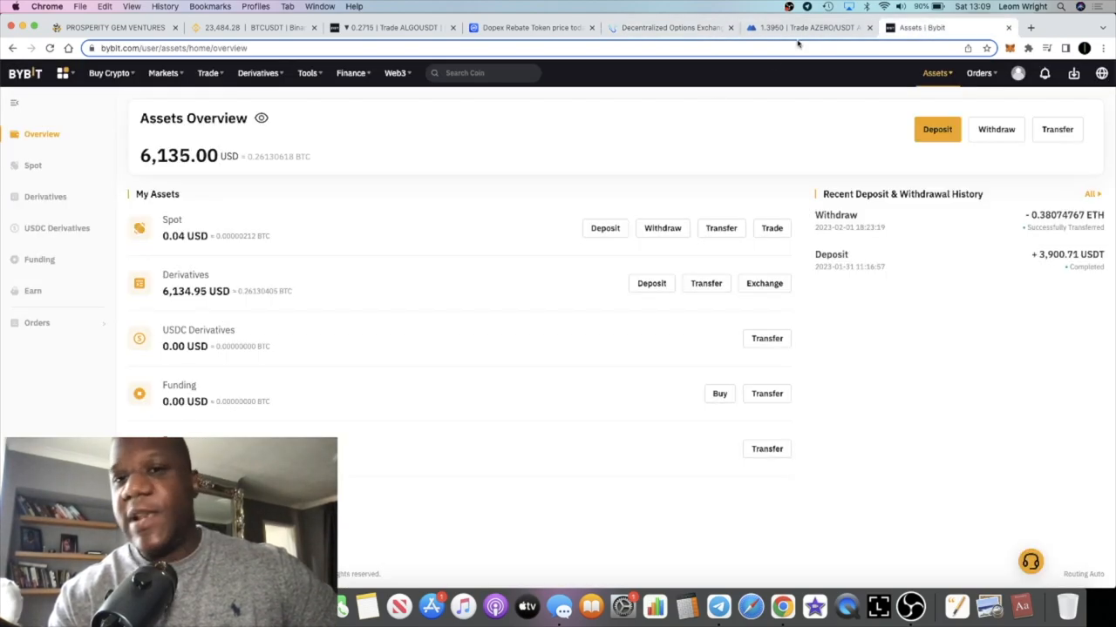
{"action": "left_click", "coordinate": [670, 28]}
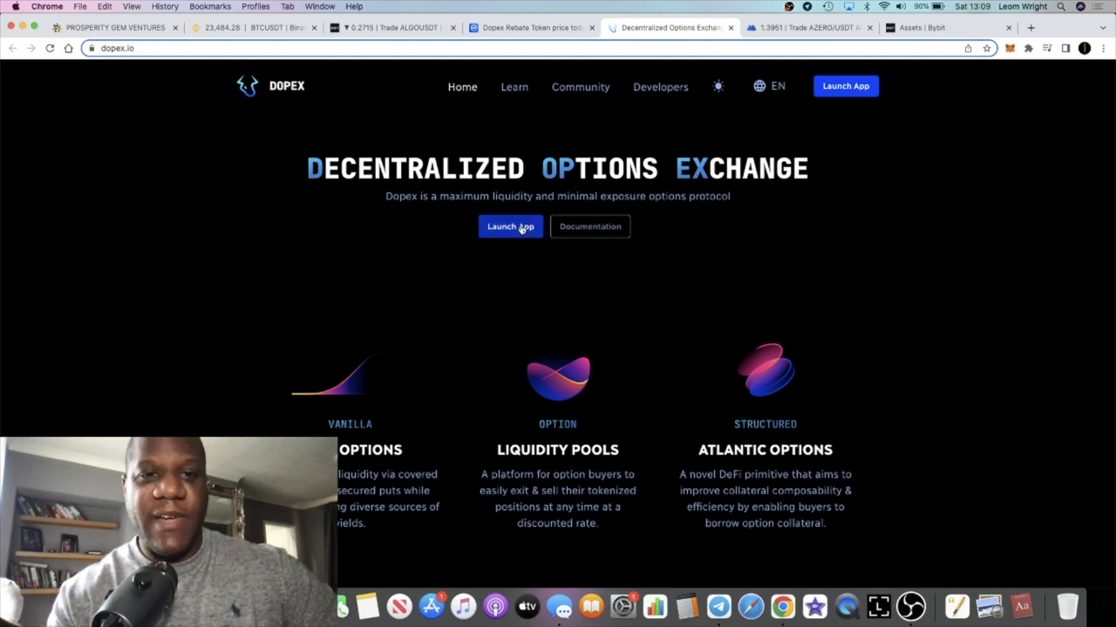
{"action": "scroll", "coordinate": [528, 273], "scroll_direction": "down", "scroll_amount": 4}
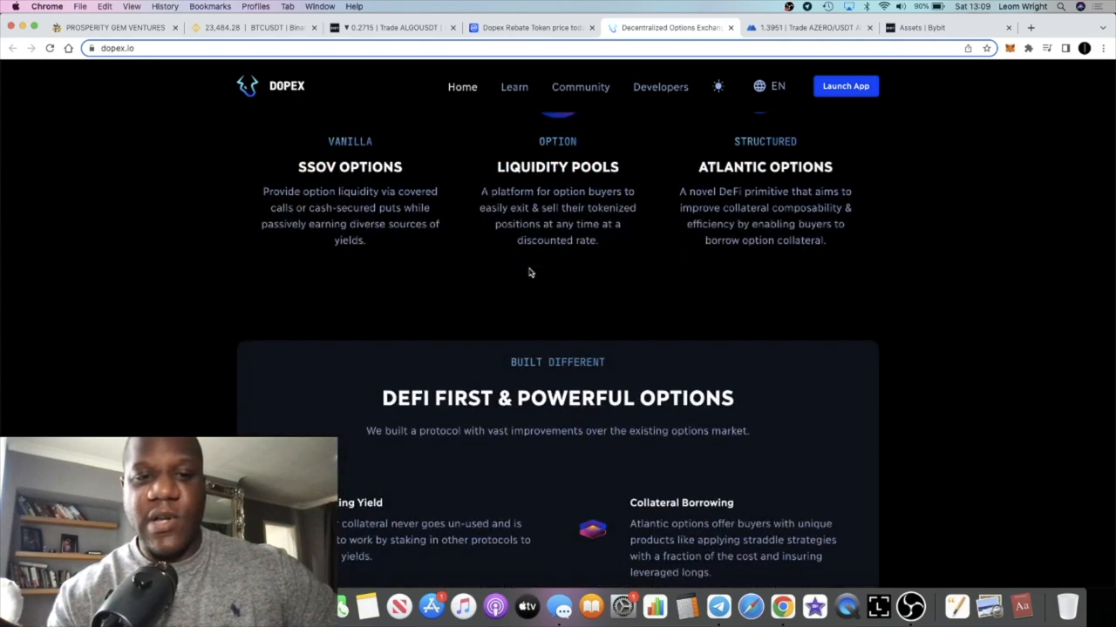
{"action": "scroll", "coordinate": [528, 273], "scroll_direction": "down", "scroll_amount": 8}
{"action": "scroll", "coordinate": [528, 273], "scroll_direction": "down", "scroll_amount": 5}
{"action": "scroll", "coordinate": [528, 273], "scroll_direction": "down", "scroll_amount": 8}
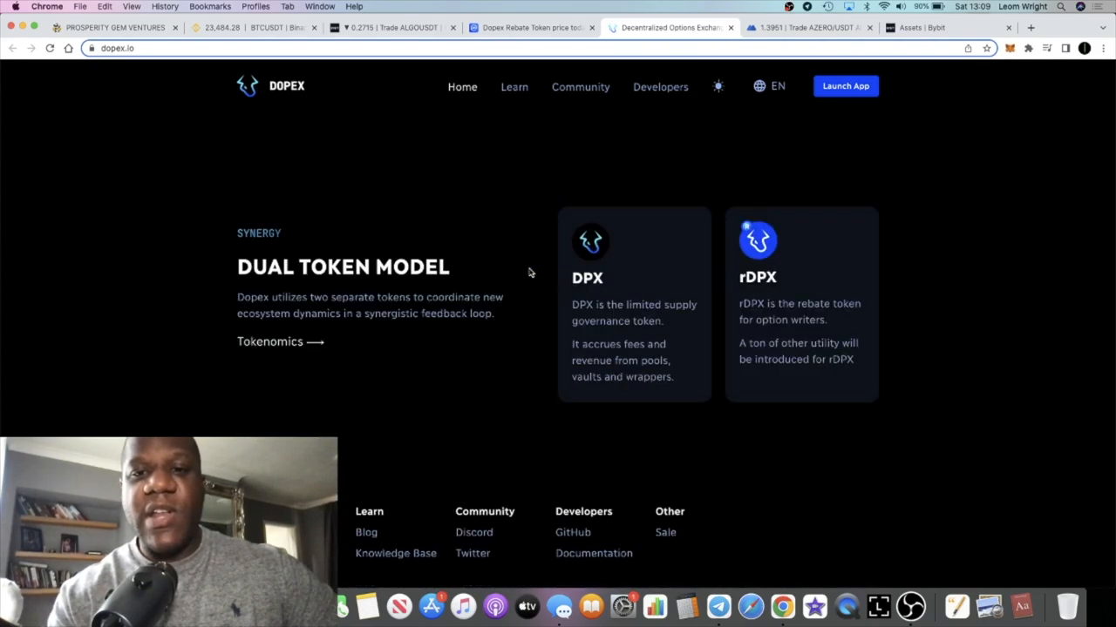
{"action": "scroll", "coordinate": [528, 272], "scroll_direction": "down", "scroll_amount": 3}
{"action": "scroll", "coordinate": [528, 273], "scroll_direction": "up", "scroll_amount": 15}
{"action": "left_click", "coordinate": [531, 27]}
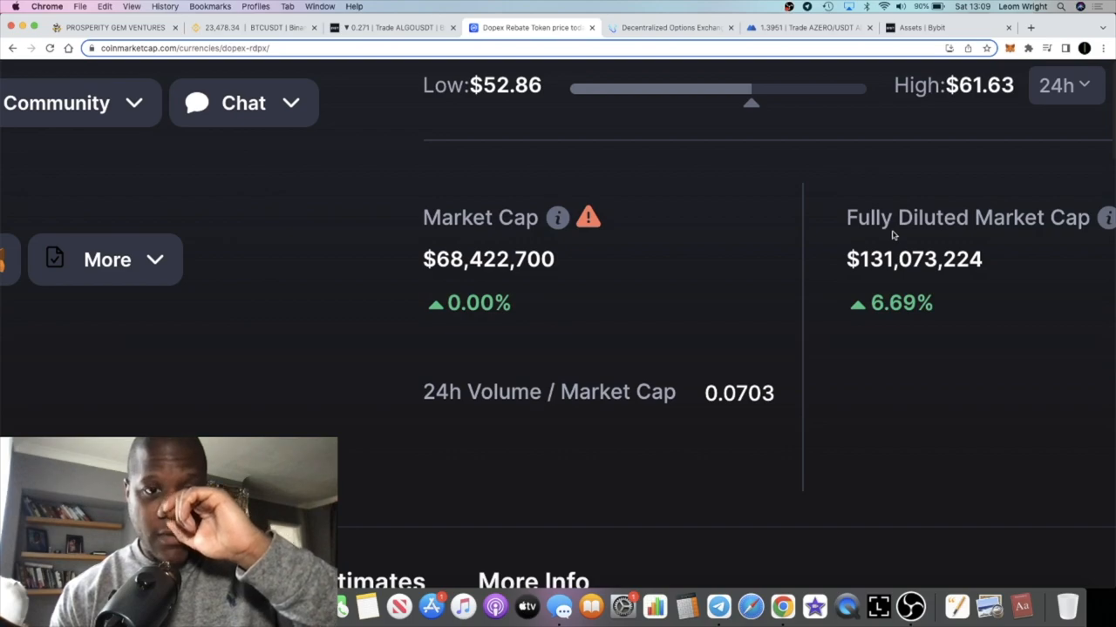
- Reset the page zoom and start a CoinMarketCap search for GMX
{"action": "key", "text": "super+0"}
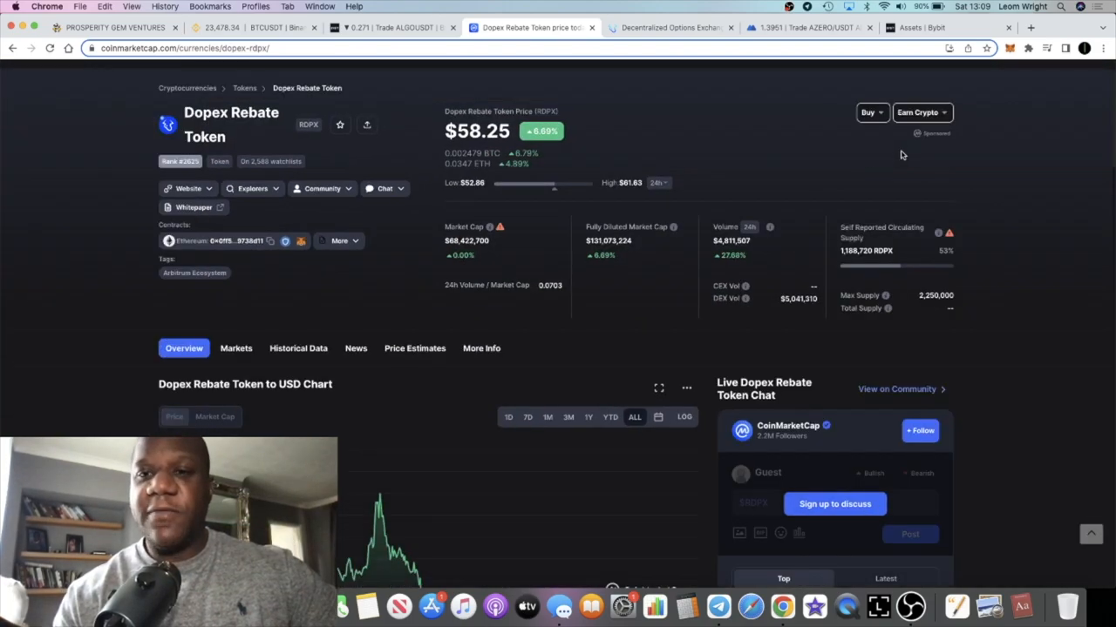
{"action": "scroll", "coordinate": [915, 198], "scroll_direction": "up", "scroll_amount": 3}
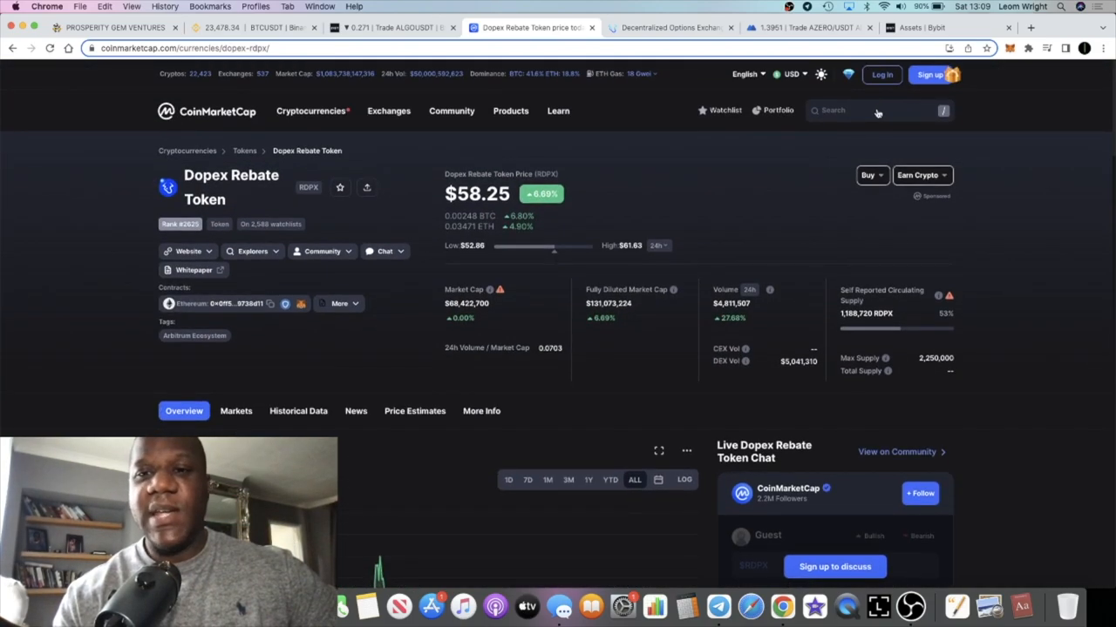
{"action": "left_click", "coordinate": [878, 112]}
{"action": "type", "text": "gmx"}
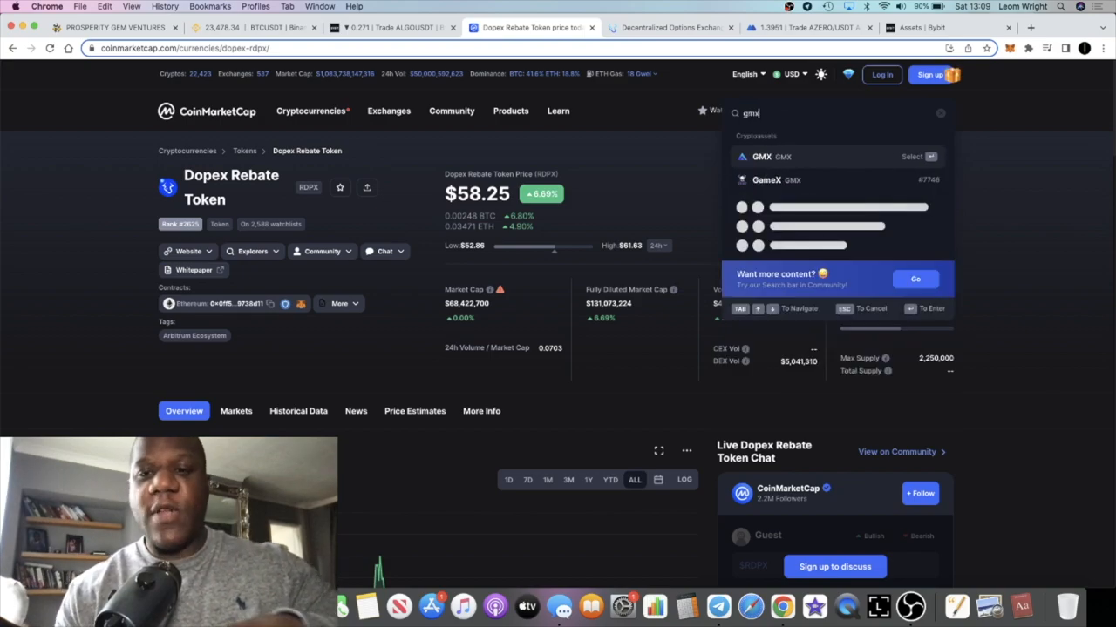
- View the GMX coin page with its all-time price chart
{"action": "left_click", "coordinate": [809, 156]}
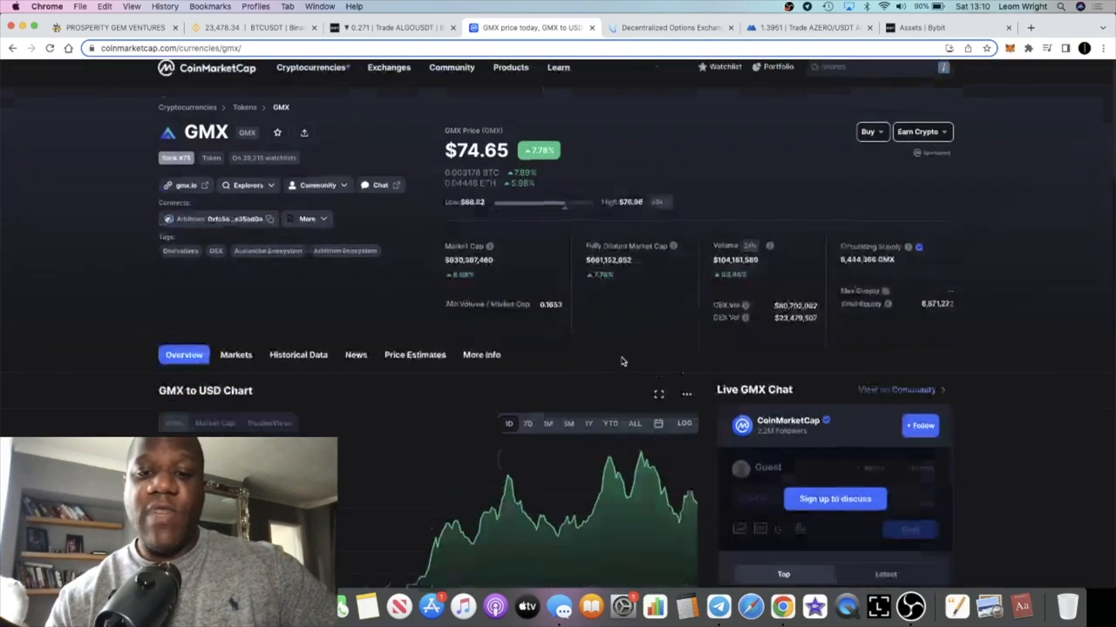
{"action": "scroll", "coordinate": [475, 322], "scroll_direction": "down", "scroll_amount": 5}
{"action": "left_click", "coordinate": [635, 236]}
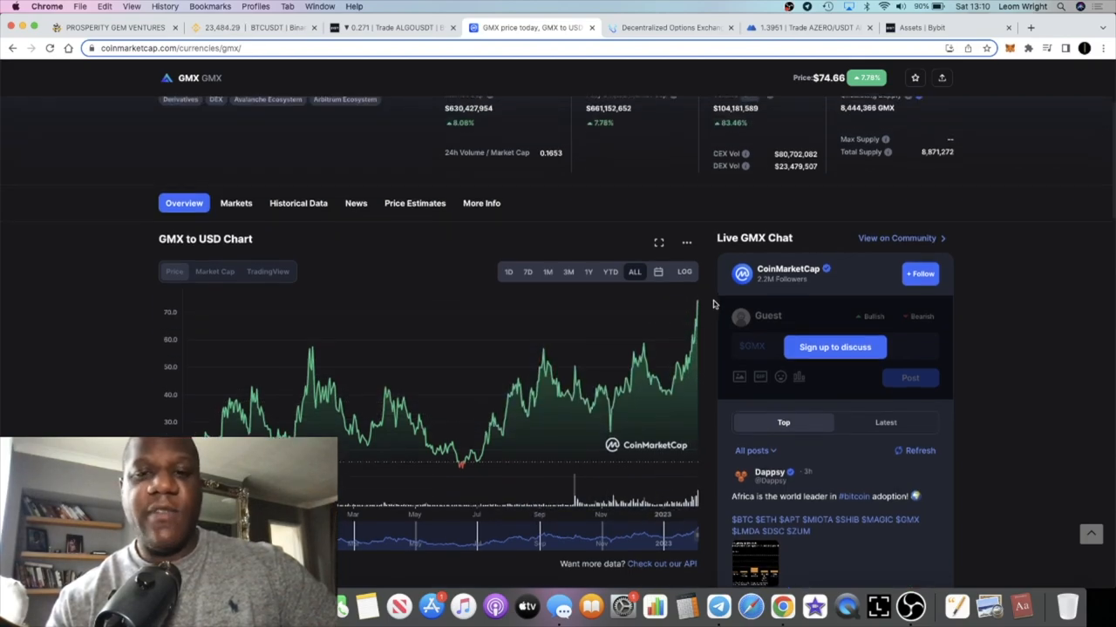
{"action": "scroll", "coordinate": [713, 304], "scroll_direction": "up", "scroll_amount": 8}
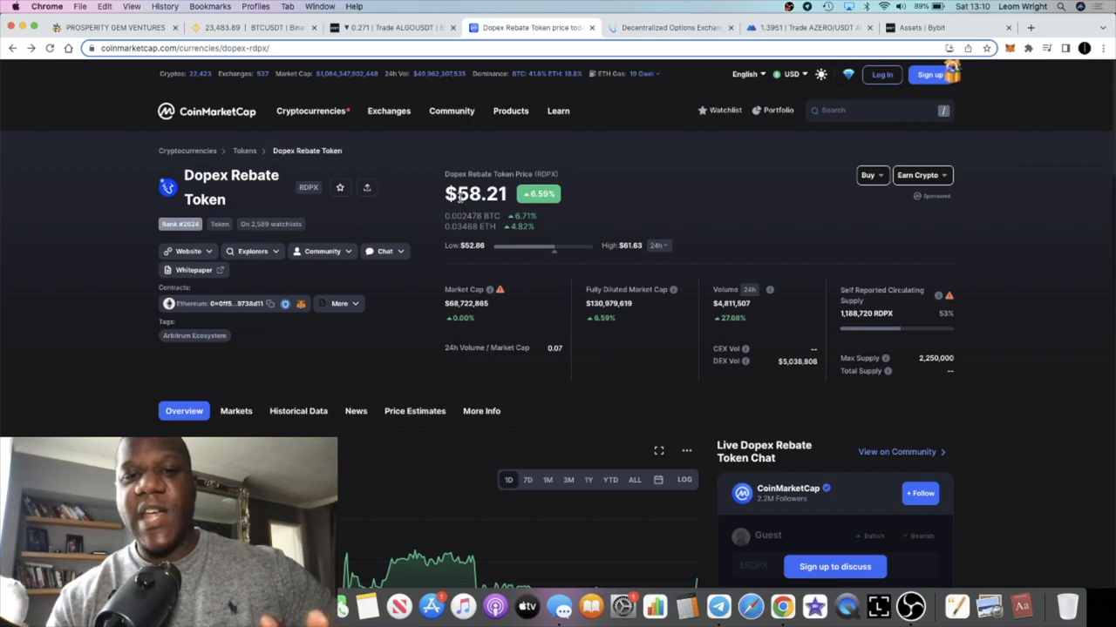
- Show the RDPX to USD chart over ALL history, then start a new browser tab
{"action": "left_click", "coordinate": [494, 203]}
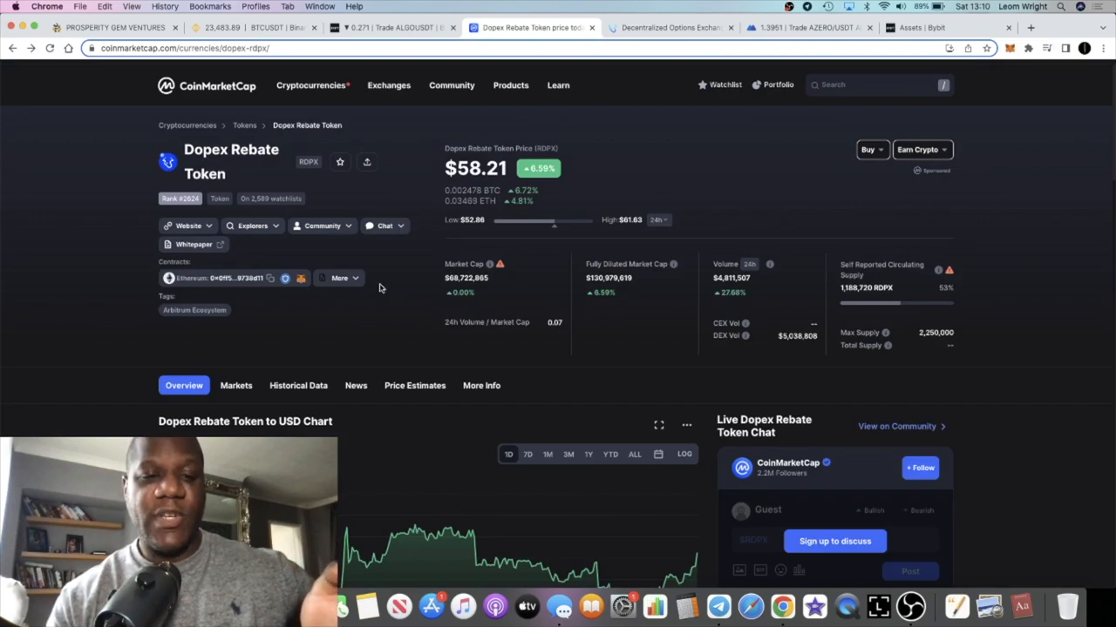
{"action": "scroll", "coordinate": [380, 287], "scroll_direction": "down", "scroll_amount": 5}
{"action": "left_click", "coordinate": [635, 270]}
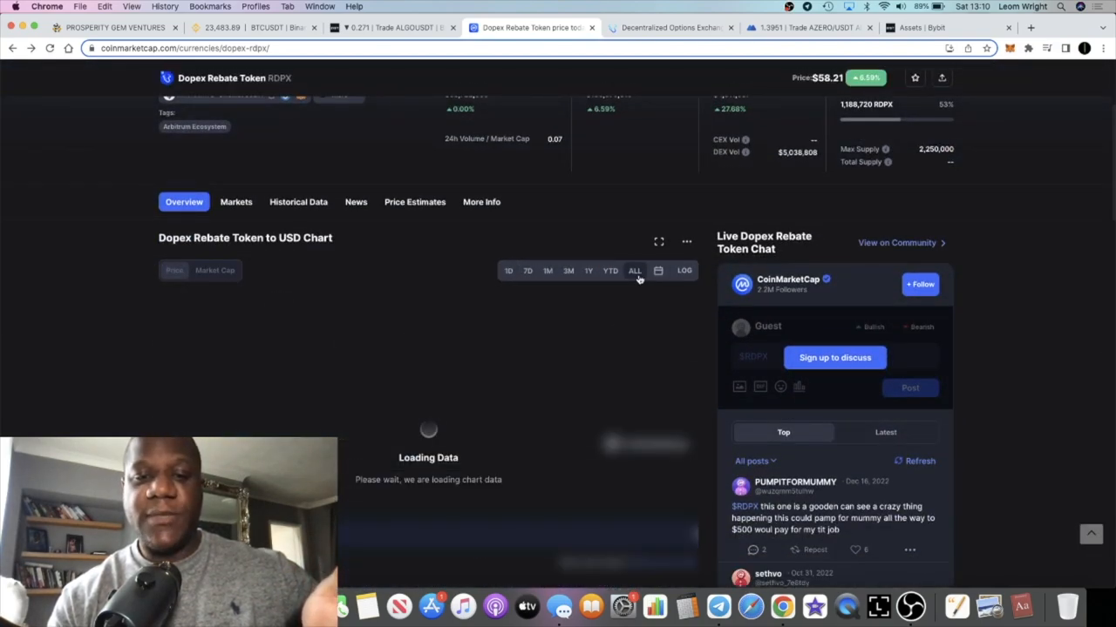
{"action": "scroll", "coordinate": [523, 349], "scroll_direction": "down", "scroll_amount": 1}
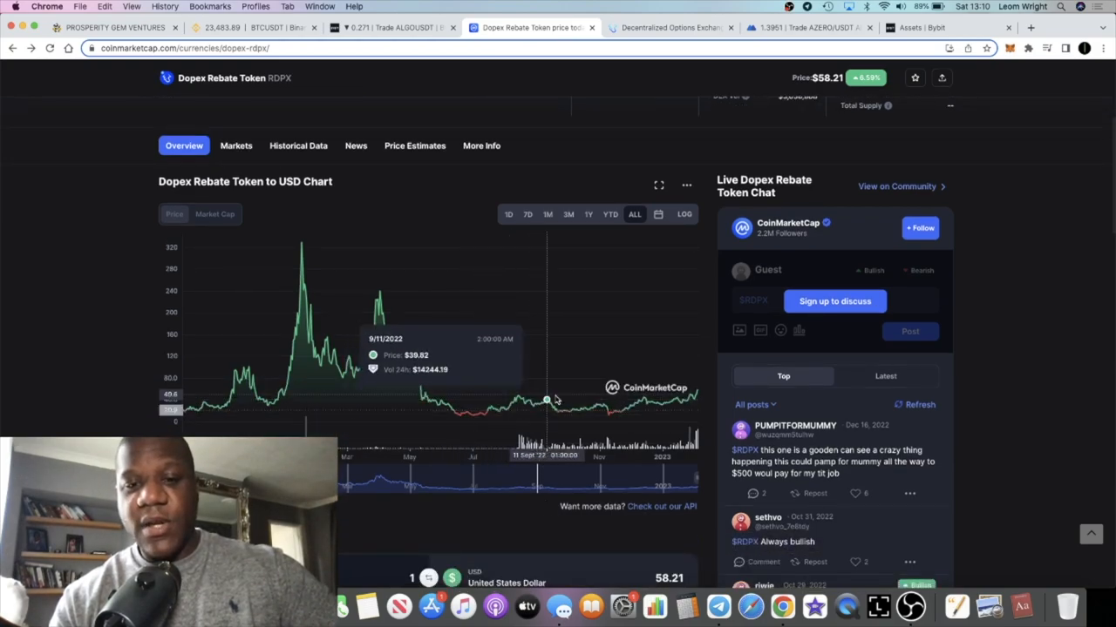
{"action": "left_click", "coordinate": [1031, 27]}
{"action": "type", "text": "de"}
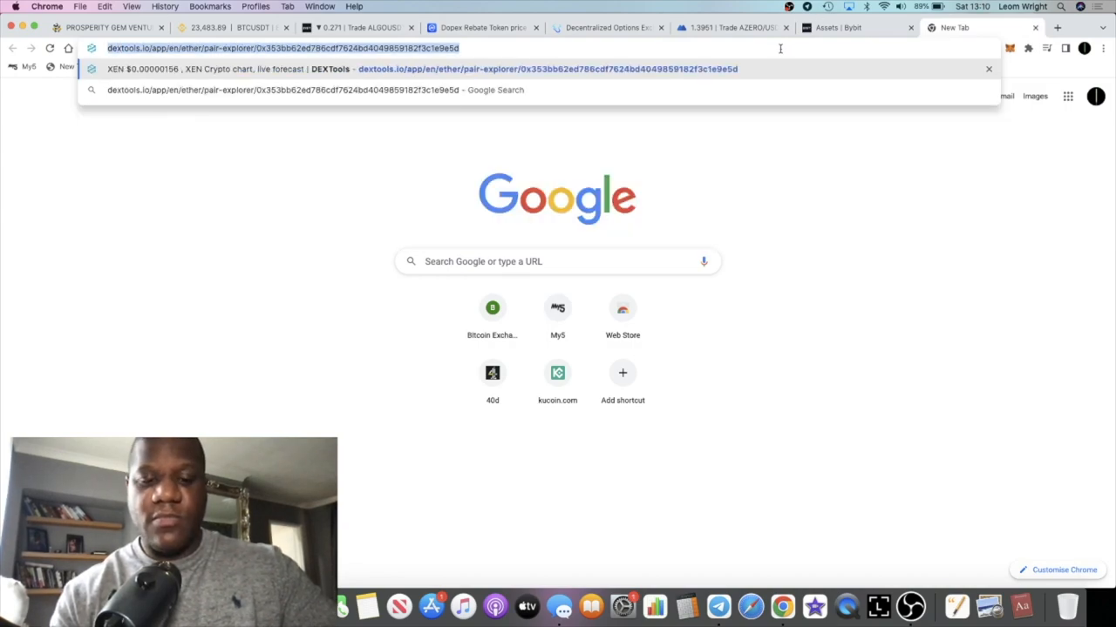
- Load the DEXTools pair explorer address in the new tab
{"action": "key", "text": "BackSpace"}
{"action": "key", "text": "BackSpace"}
{"action": "key", "text": "BackSpace"}
{"action": "type", "text": "rdpx"}
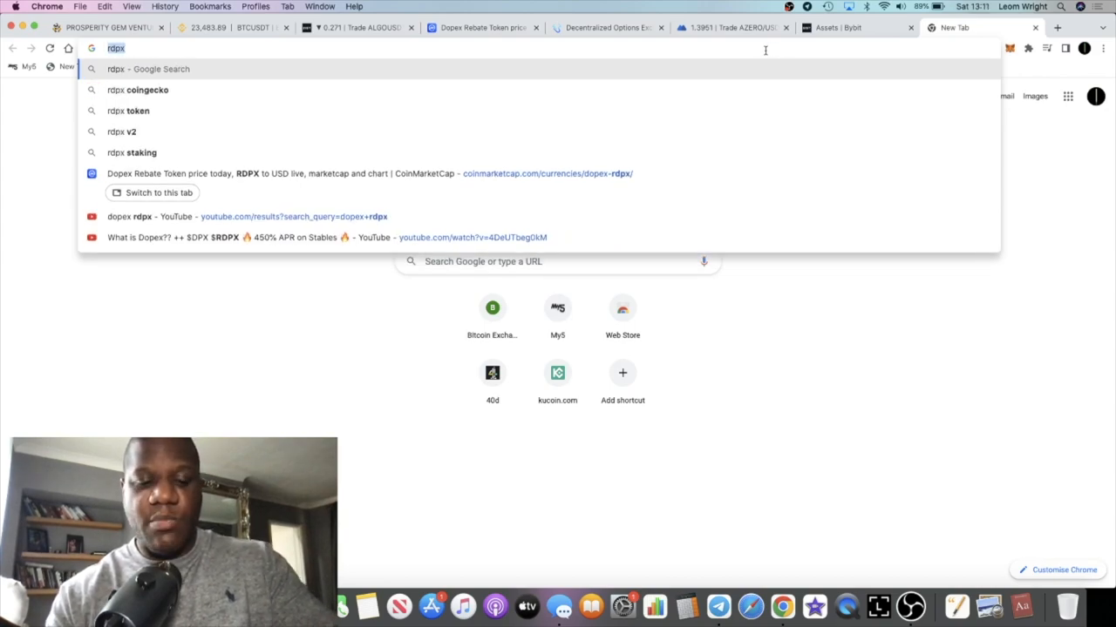
{"action": "key", "text": "BackSpace"}
{"action": "key", "text": "BackSpace"}
{"action": "key", "text": "BackSpace"}
{"action": "type", "text": "dex"}
{"action": "key", "text": "Return"}
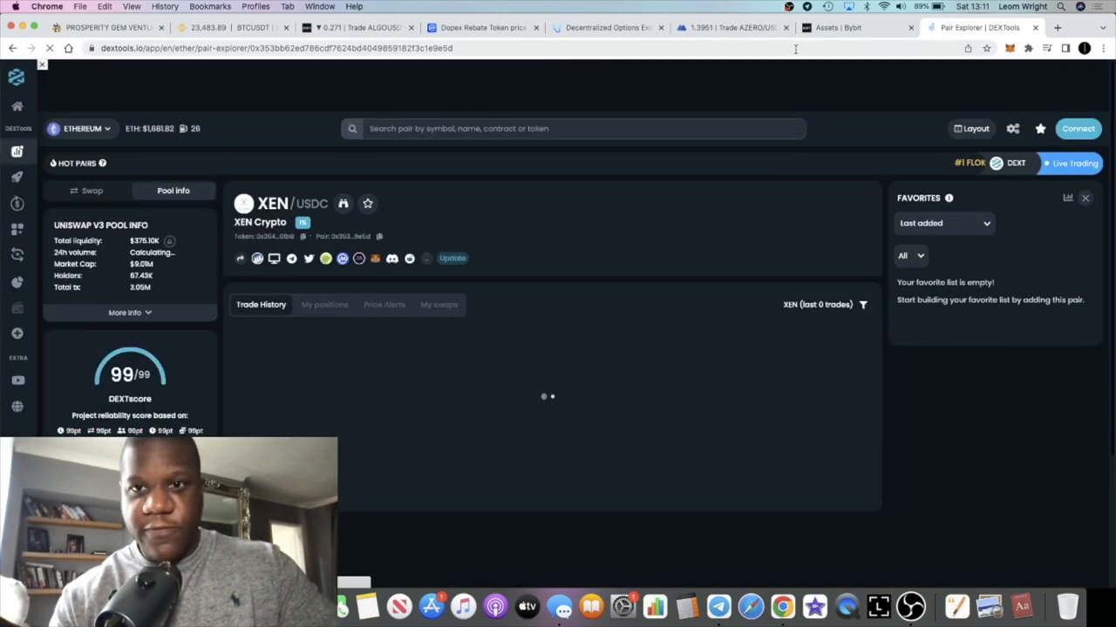
- Compare the RDPX CoinMarketCap tab with the XEN pair page, then begin a DEXTools pair search
{"action": "left_click", "coordinate": [475, 27]}
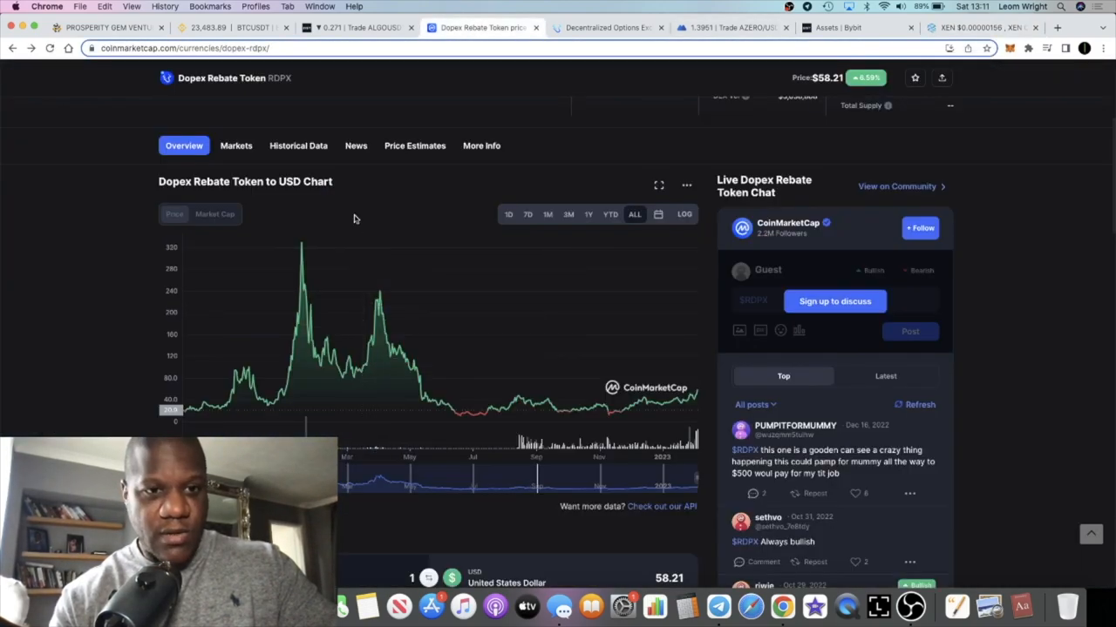
{"action": "left_click", "coordinate": [985, 27]}
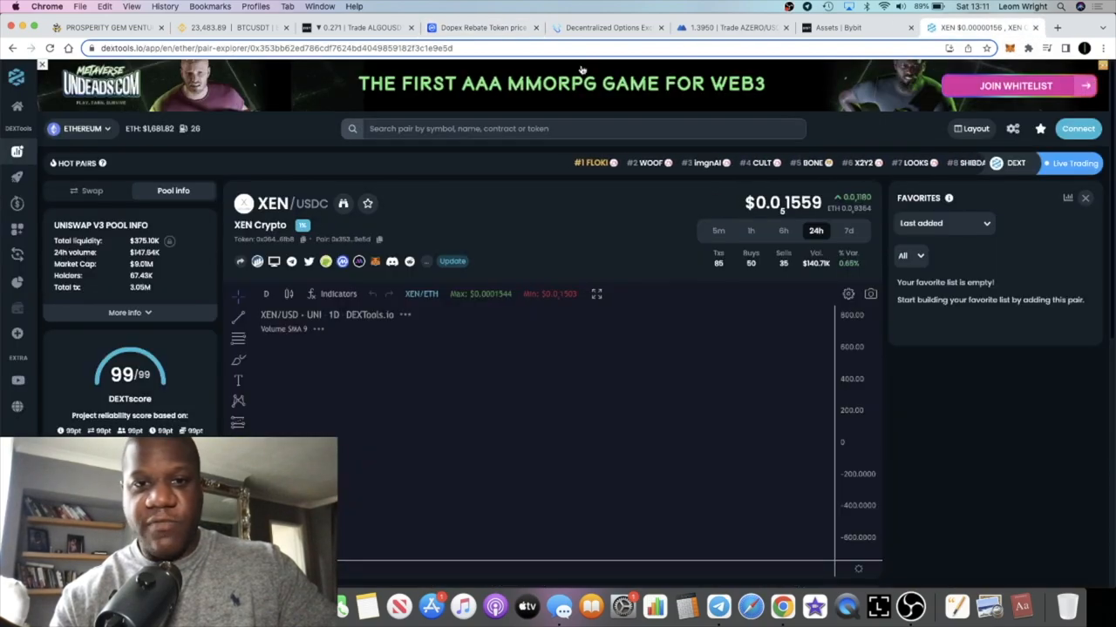
{"action": "left_click", "coordinate": [484, 27]}
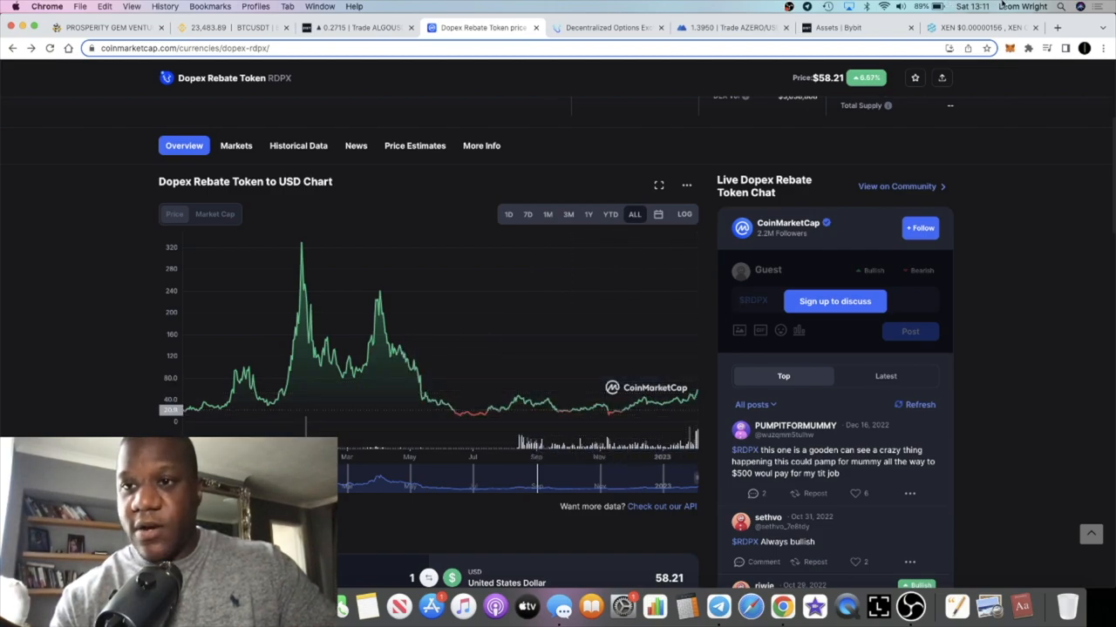
{"action": "left_click", "coordinate": [976, 27]}
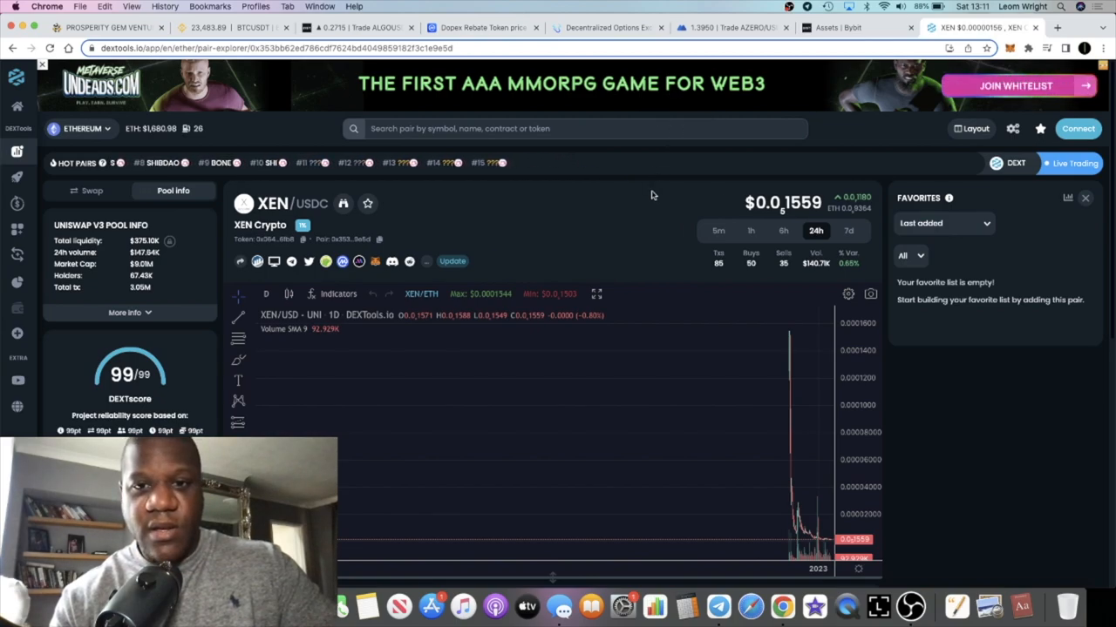
{"action": "left_click", "coordinate": [637, 129]}
{"action": "type", "text": "rd"}
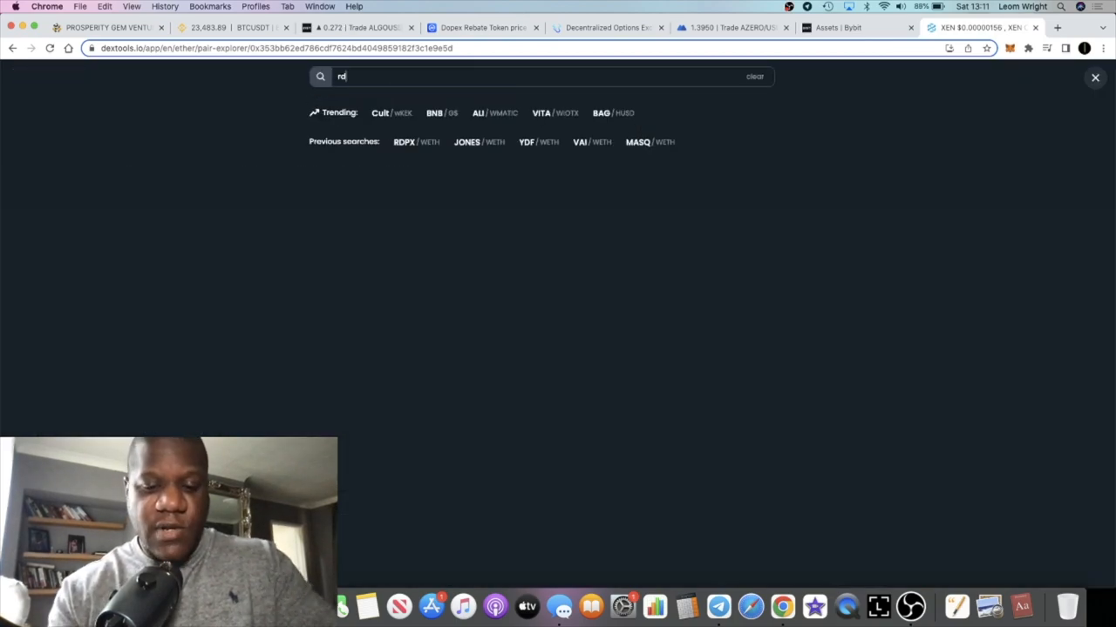
{"action": "type", "text": "px"}
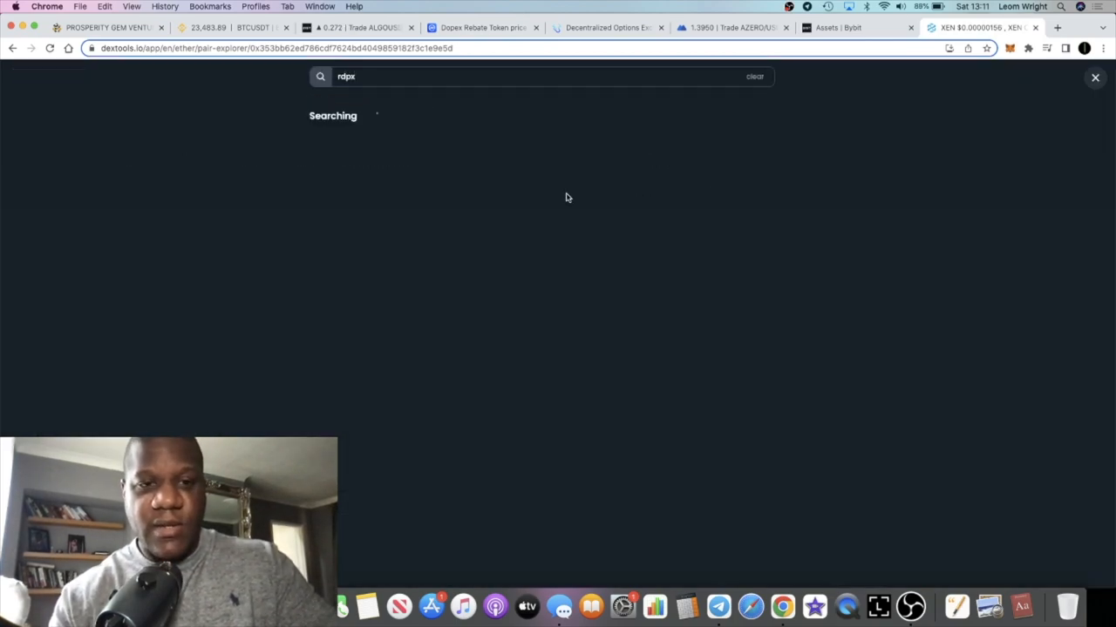
- Load the RDPX/WETH pair and pan its daily chart back to the 2021–2022 history
{"action": "left_click", "coordinate": [503, 177]}
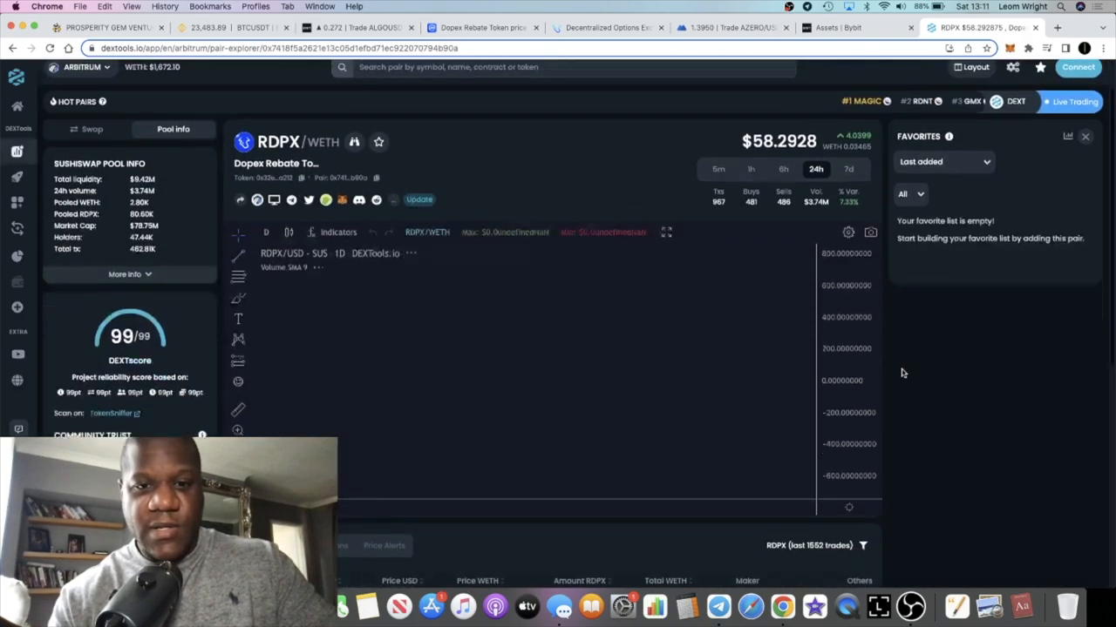
{"action": "scroll", "coordinate": [902, 373], "scroll_direction": "down", "scroll_amount": 3}
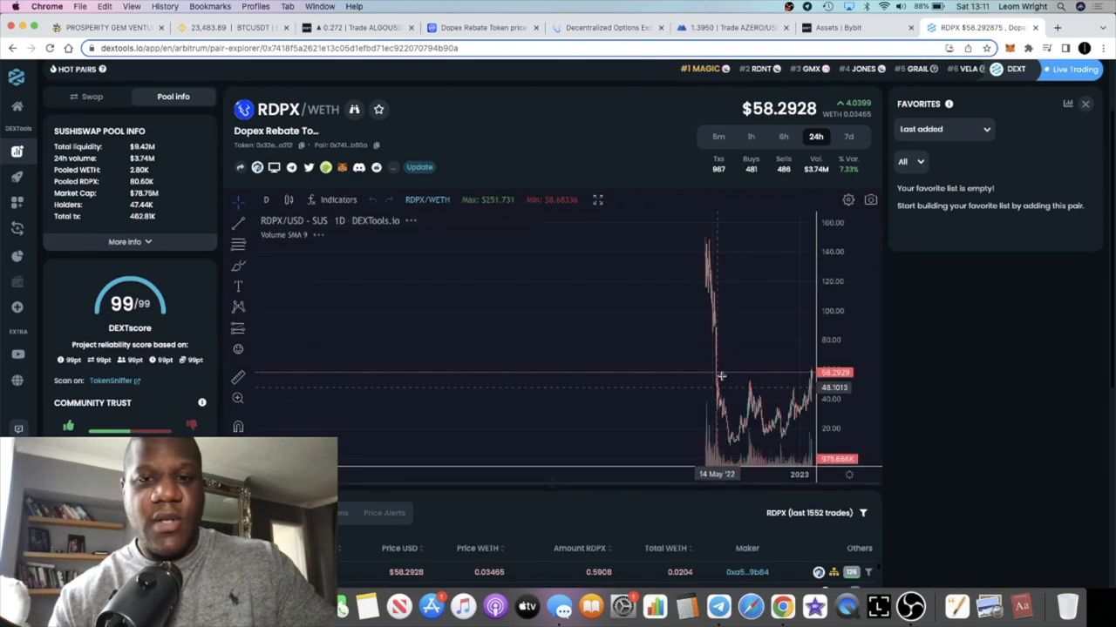
{"action": "scroll", "coordinate": [785, 349], "scroll_direction": "down", "scroll_amount": 5}
{"action": "scroll", "coordinate": [811, 305], "scroll_direction": "down", "scroll_amount": 5}
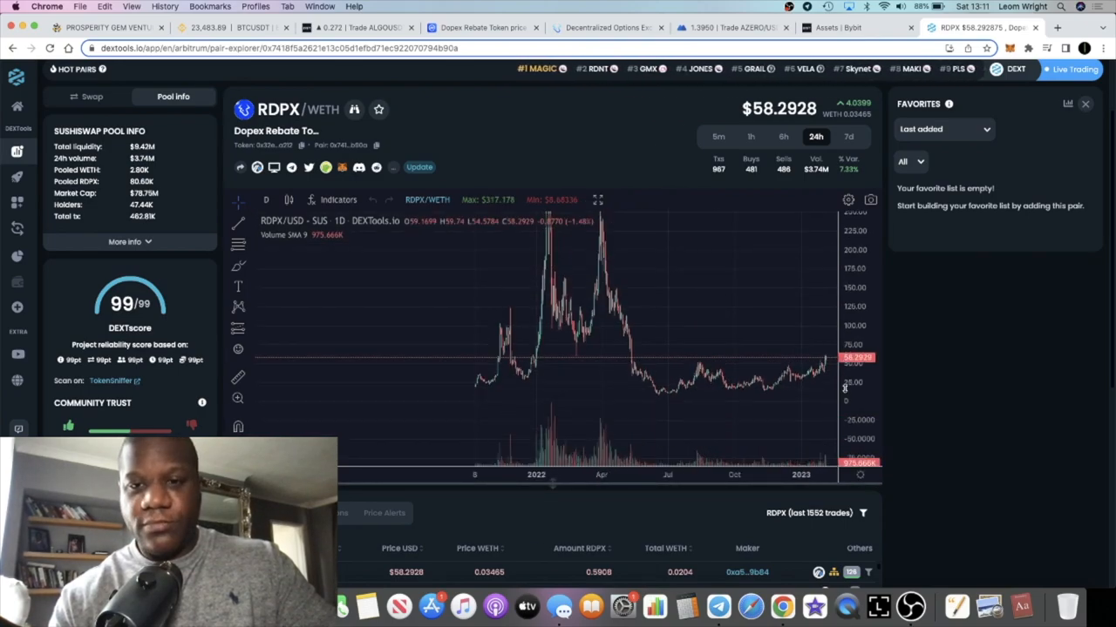
{"action": "scroll", "coordinate": [839, 274], "scroll_direction": "down", "scroll_amount": 4}
{"action": "scroll", "coordinate": [740, 384], "scroll_direction": "down", "scroll_amount": 3}
{"action": "scroll", "coordinate": [710, 406], "scroll_direction": "up", "scroll_amount": 3}
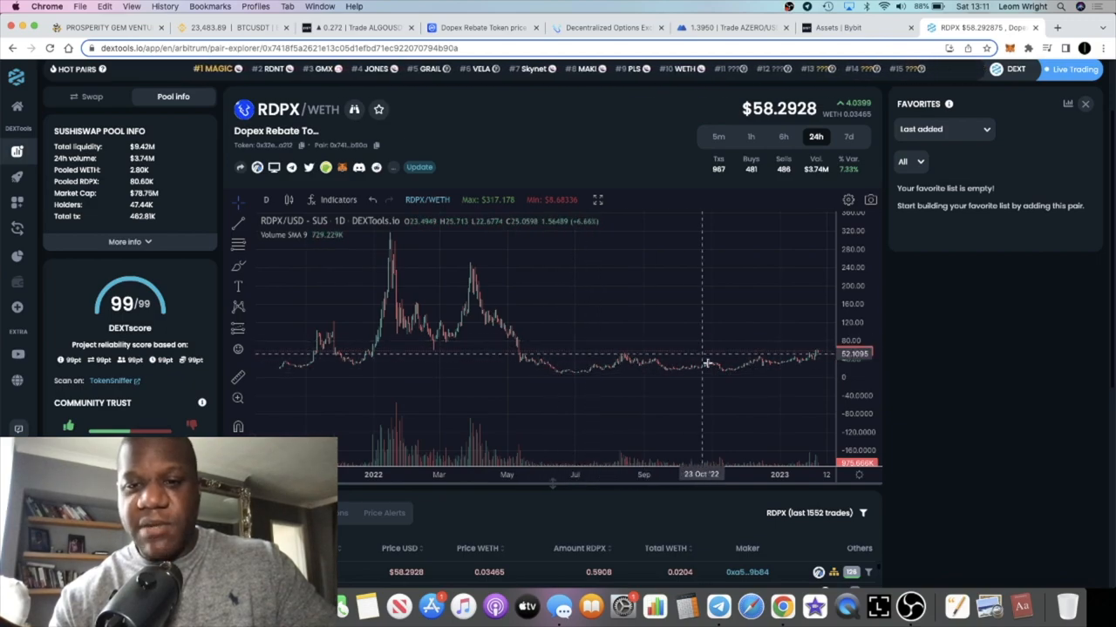
{"action": "scroll", "coordinate": [782, 357], "scroll_direction": "down", "scroll_amount": 3}
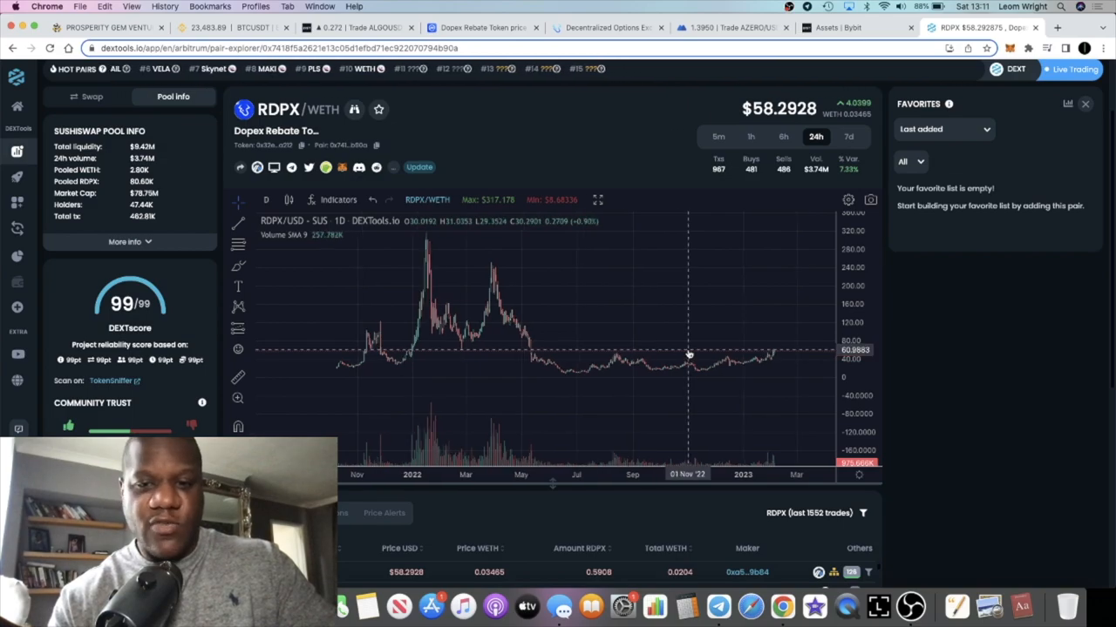
{"action": "left_click_drag", "start_coordinate": [636, 362], "coordinate": [532, 355]}
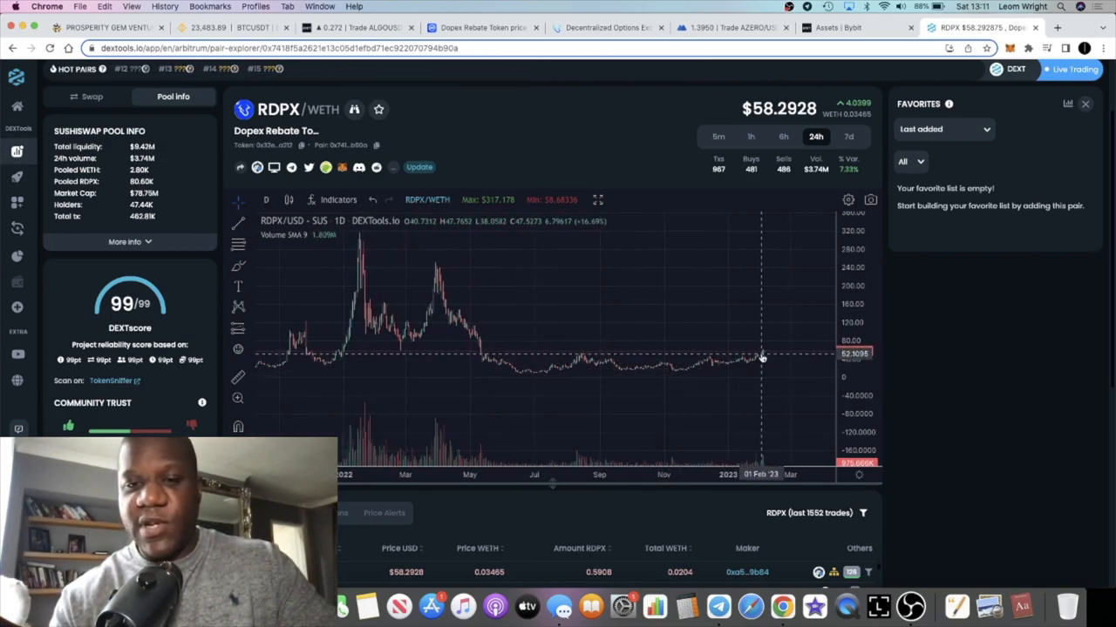
{"action": "left_click_drag", "start_coordinate": [853, 382], "coordinate": [853, 332]}
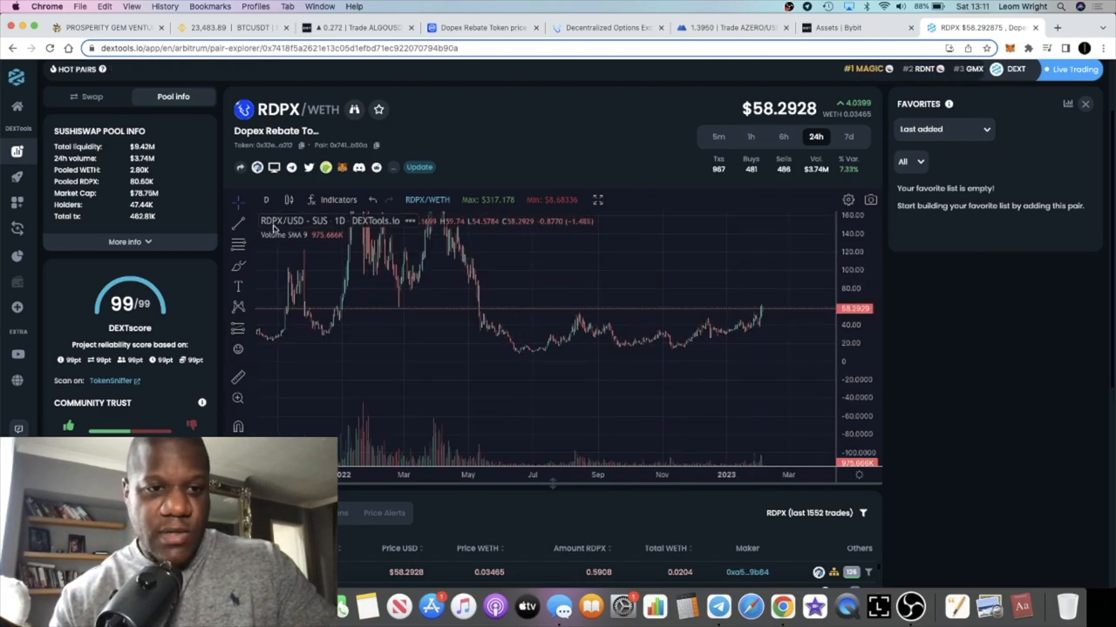
- Place a Horizontal Line at about 53 on the RDPX/WETH chart as support
{"action": "left_click", "coordinate": [252, 226]}
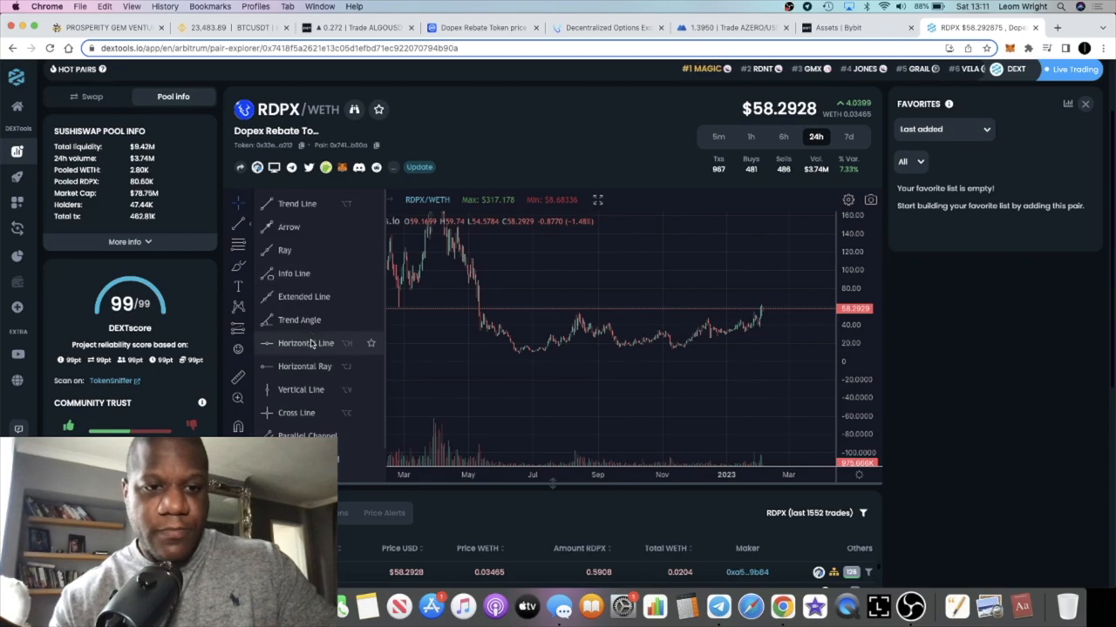
{"action": "left_click", "coordinate": [319, 384]}
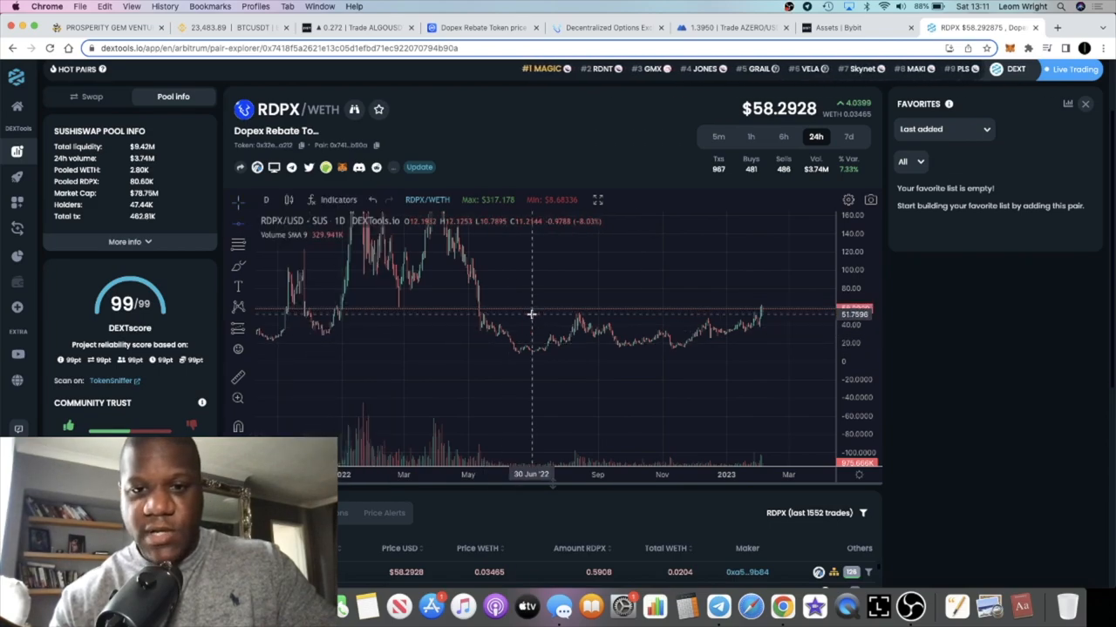
{"action": "left_click", "coordinate": [531, 312]}
{"action": "scroll", "coordinate": [679, 314], "scroll_direction": "up", "scroll_amount": 4}
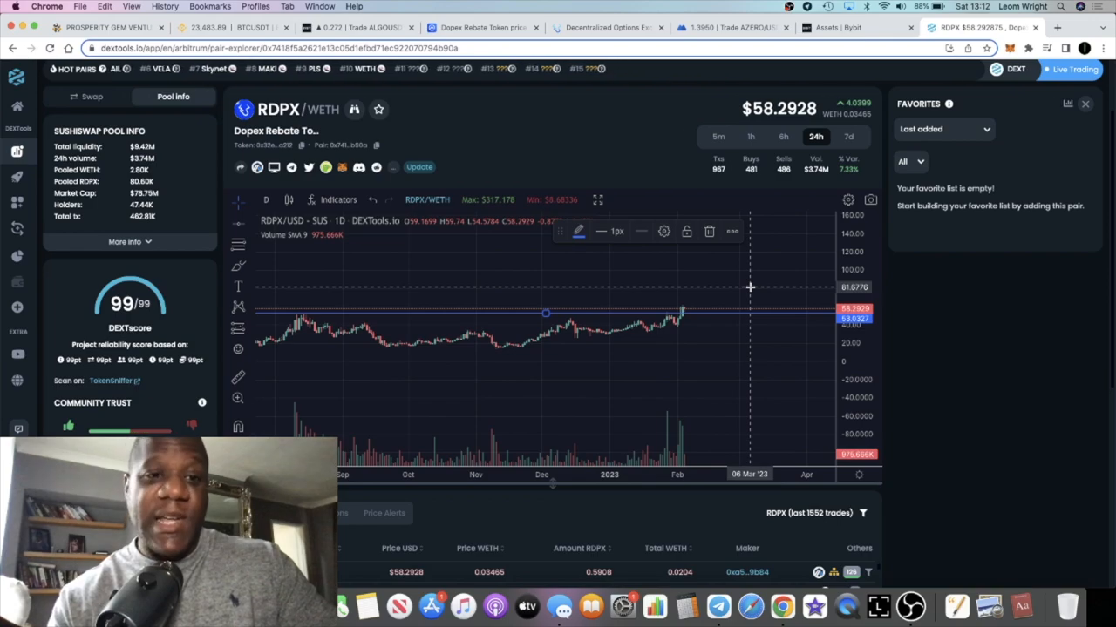
{"action": "scroll", "coordinate": [750, 287], "scroll_direction": "down", "scroll_amount": 2}
{"action": "scroll", "coordinate": [749, 287], "scroll_direction": "down", "scroll_amount": 3}
{"action": "scroll", "coordinate": [750, 287], "scroll_direction": "down", "scroll_amount": 2}
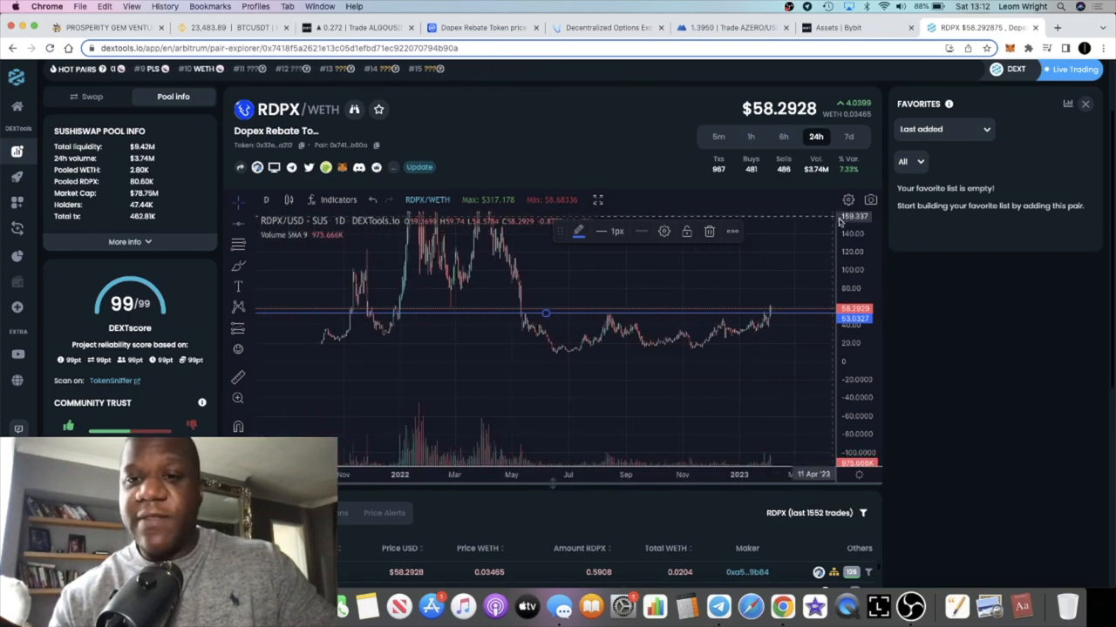
{"action": "scroll", "coordinate": [852, 244], "scroll_direction": "down", "scroll_amount": 2}
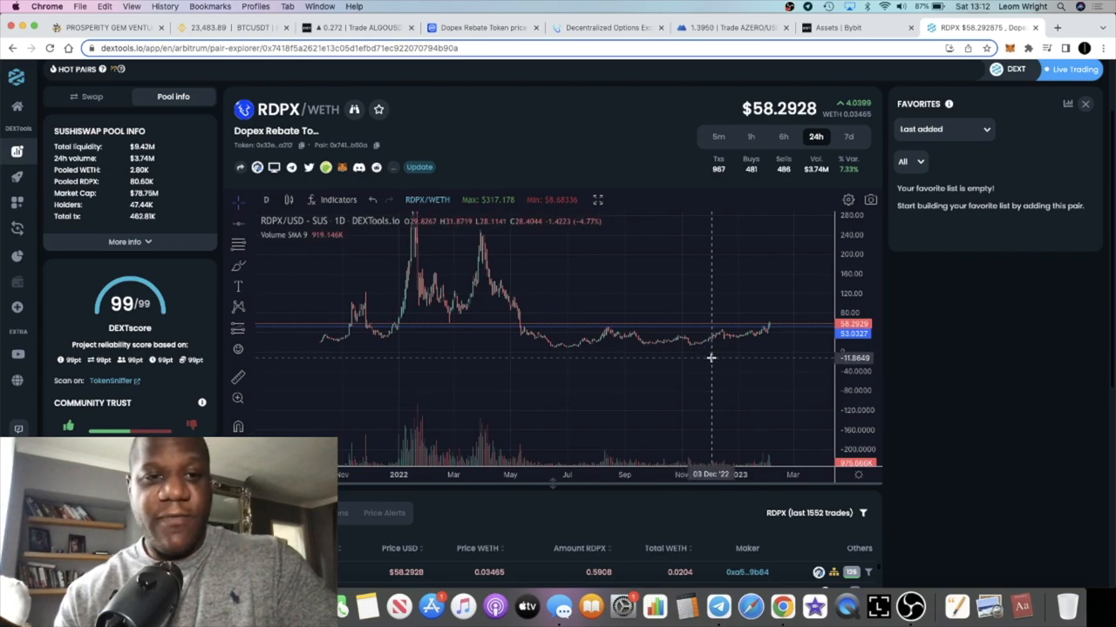
{"action": "scroll", "coordinate": [711, 357], "scroll_direction": "down", "scroll_amount": 3}
{"action": "scroll", "coordinate": [712, 358], "scroll_direction": "up", "scroll_amount": 2}
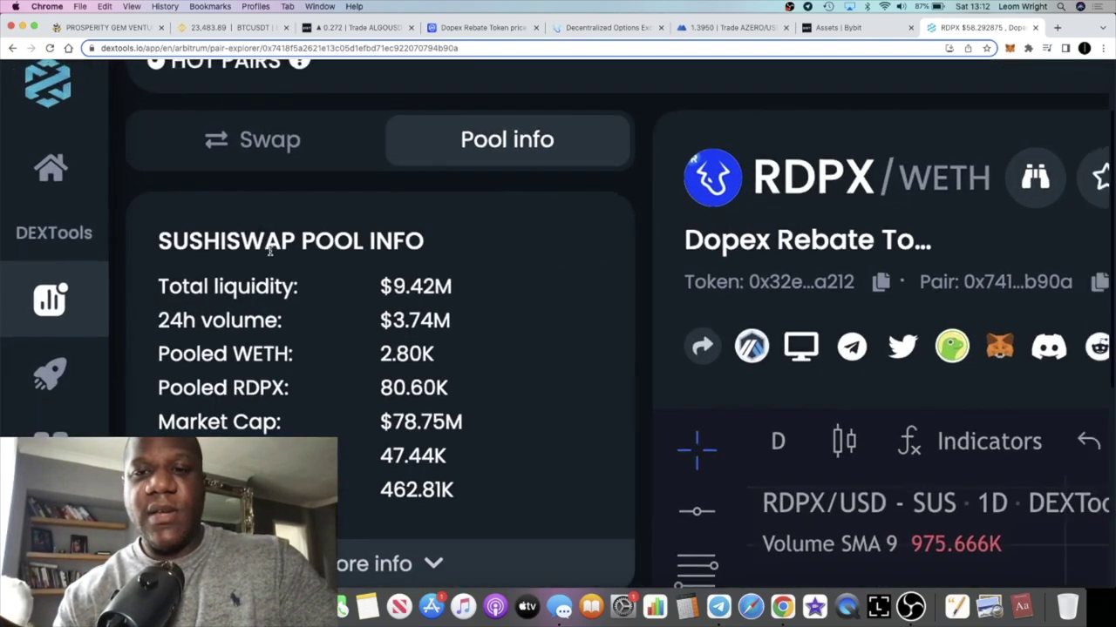
{"action": "scroll", "coordinate": [540, 277], "scroll_direction": "up", "scroll_amount": 3}
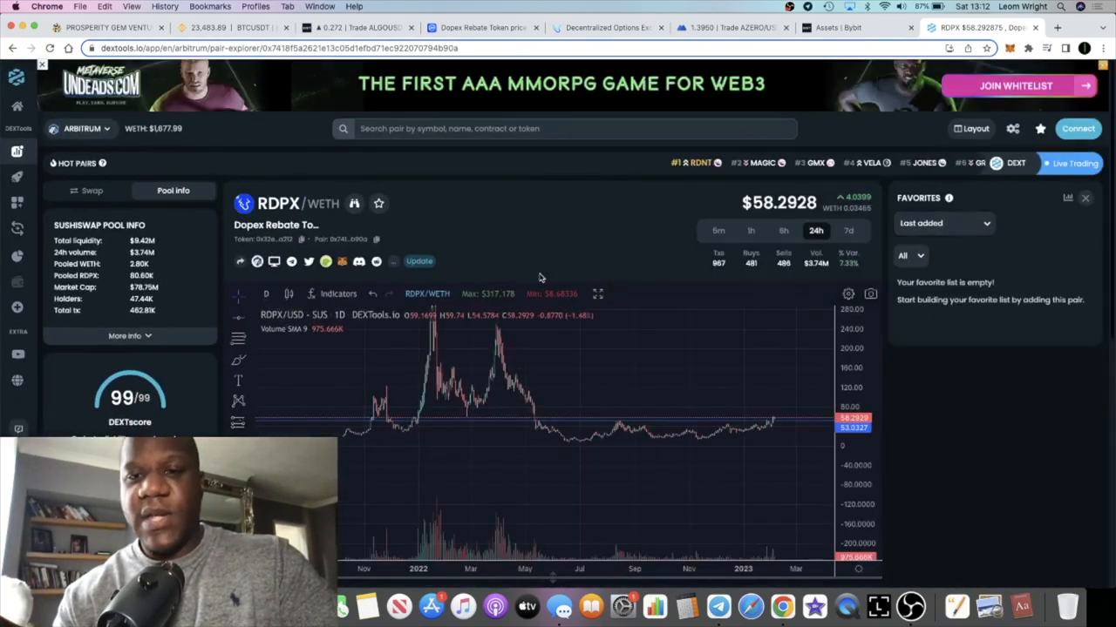
- From the RDPX CoinMarketCap page, go to the dopex.io project website
{"action": "left_click", "coordinate": [480, 28]}
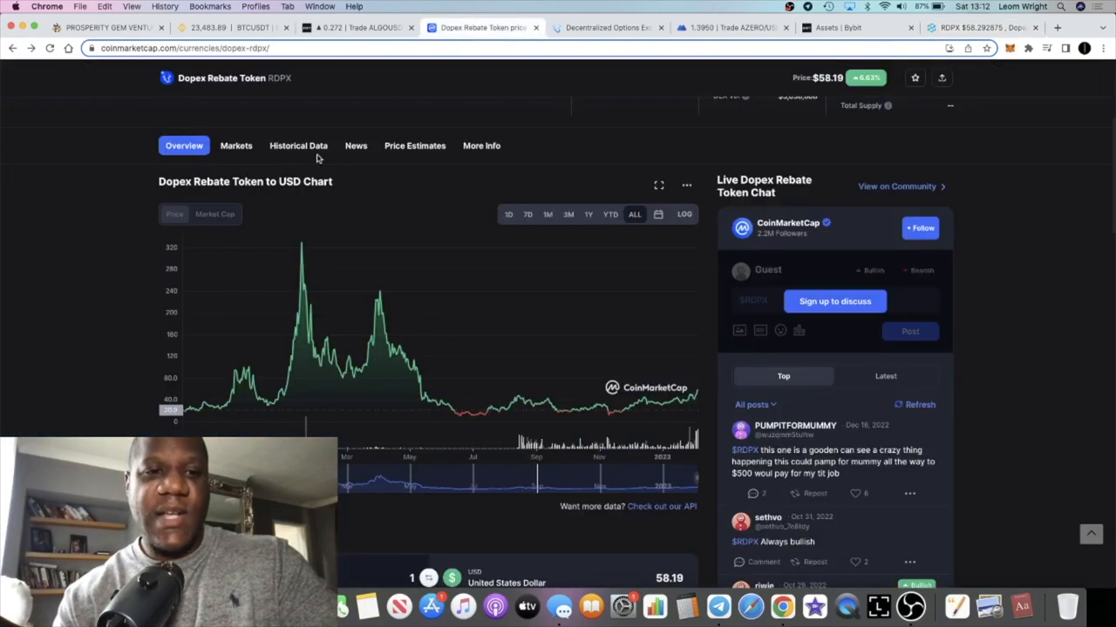
{"action": "scroll", "coordinate": [291, 157], "scroll_direction": "up", "scroll_amount": 5}
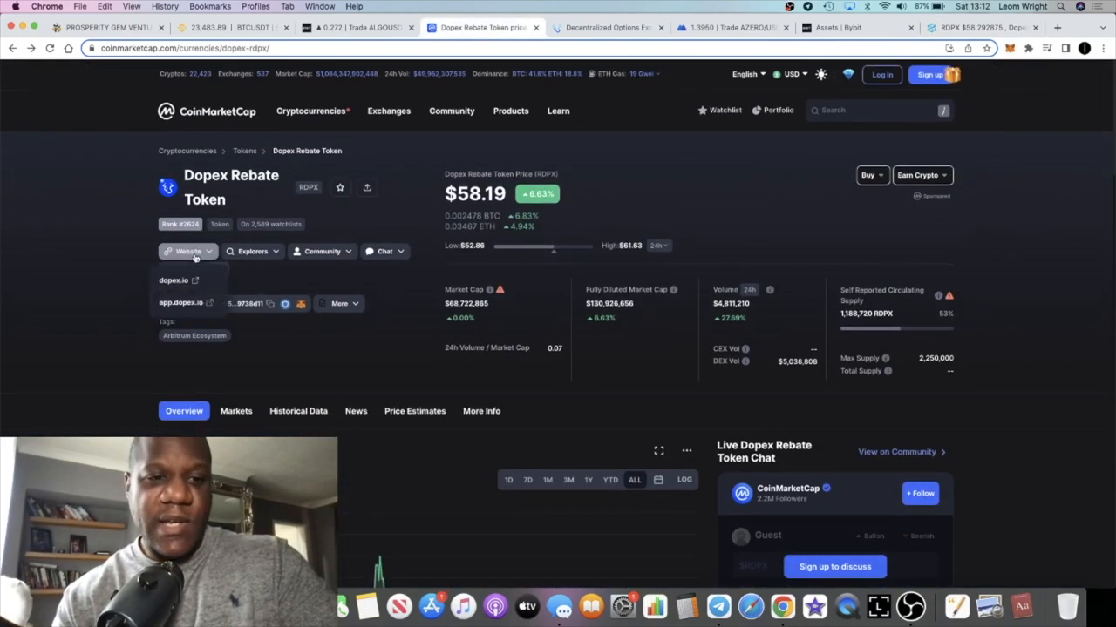
{"action": "left_click", "coordinate": [188, 281]}
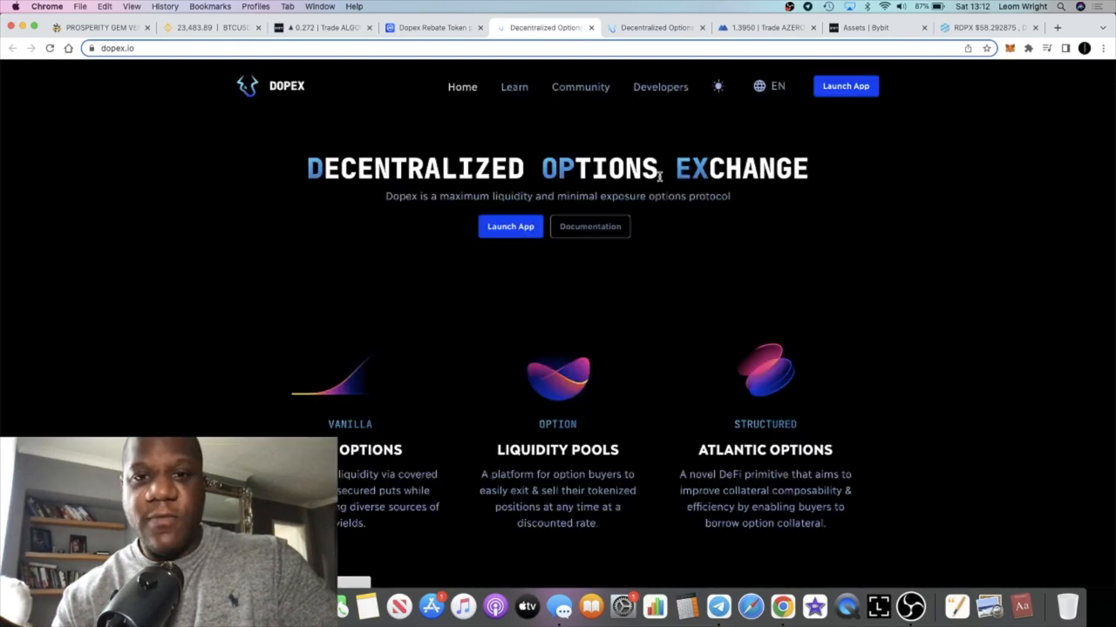
- Launch the Dopex app with $61.2M TVL and list its SSOV, Option LP and Straddles products
{"action": "left_click", "coordinate": [845, 86]}
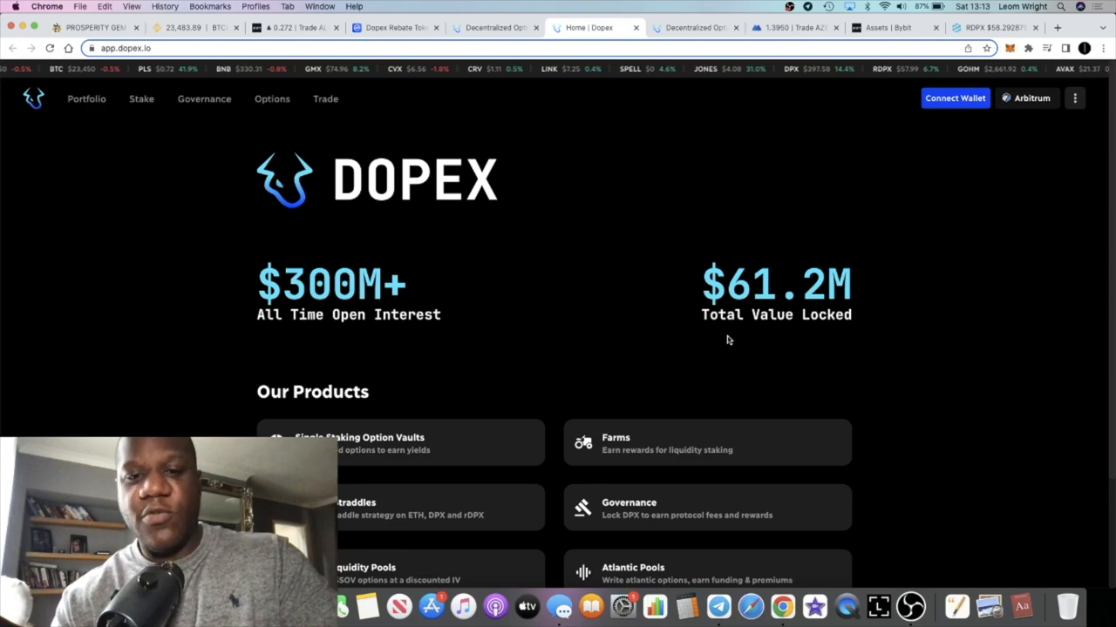
{"action": "scroll", "coordinate": [729, 339], "scroll_direction": "down", "scroll_amount": 3}
{"action": "scroll", "coordinate": [728, 340], "scroll_direction": "up", "scroll_amount": 3}
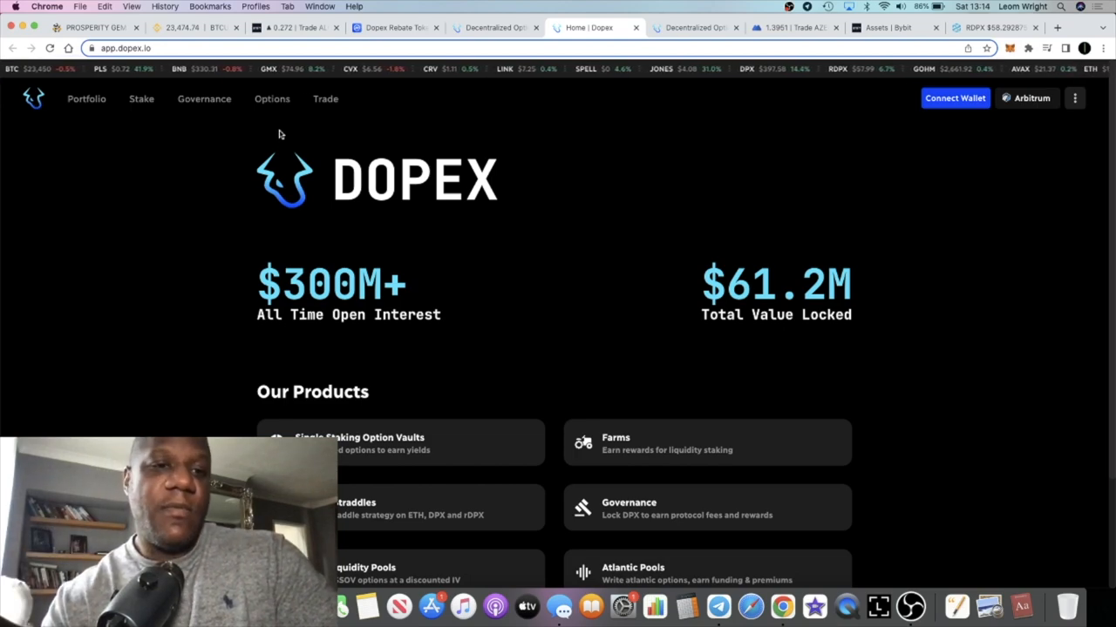
{"action": "left_click", "coordinate": [270, 100]}
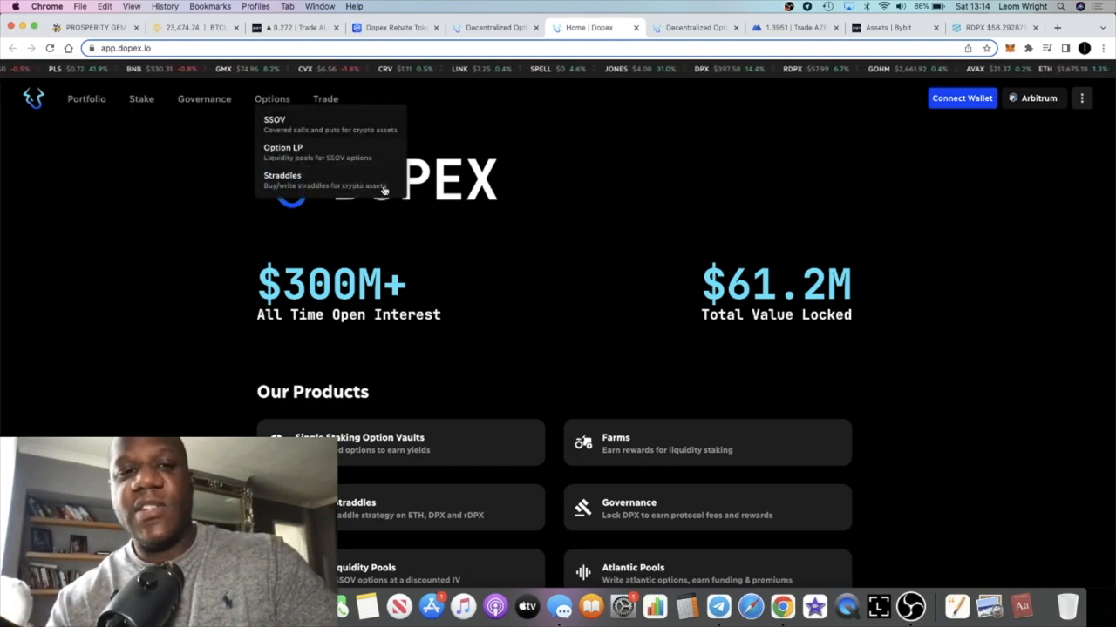